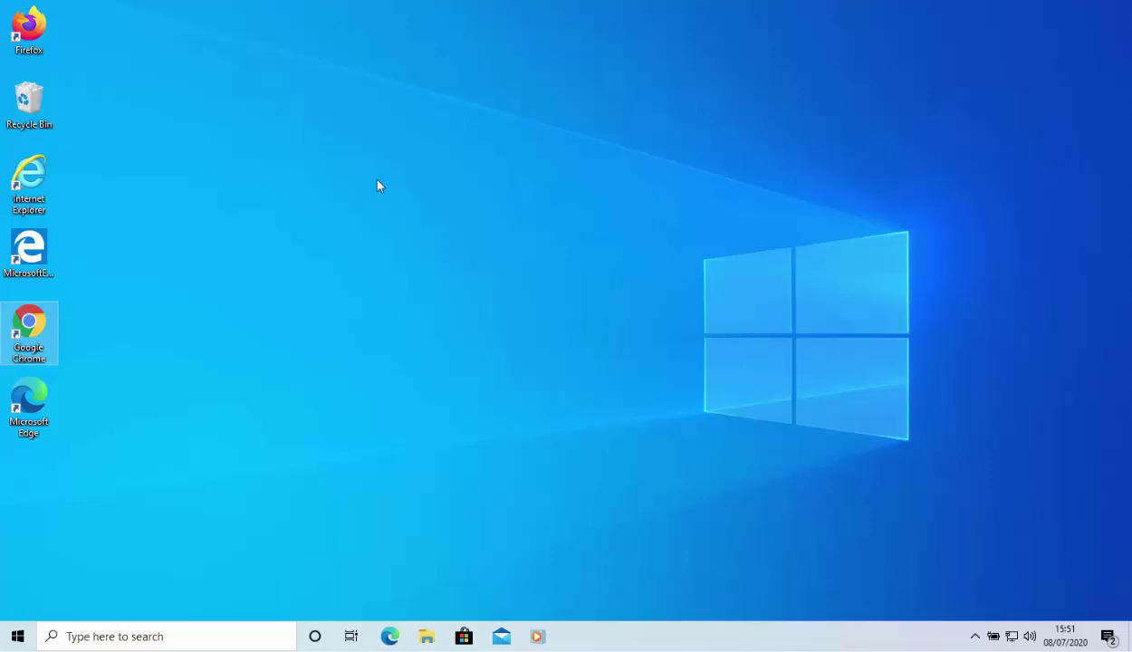
Download the free AVG antivirus installer from avg.com using Google Chrome, and close the browser
double_click(36, 330)
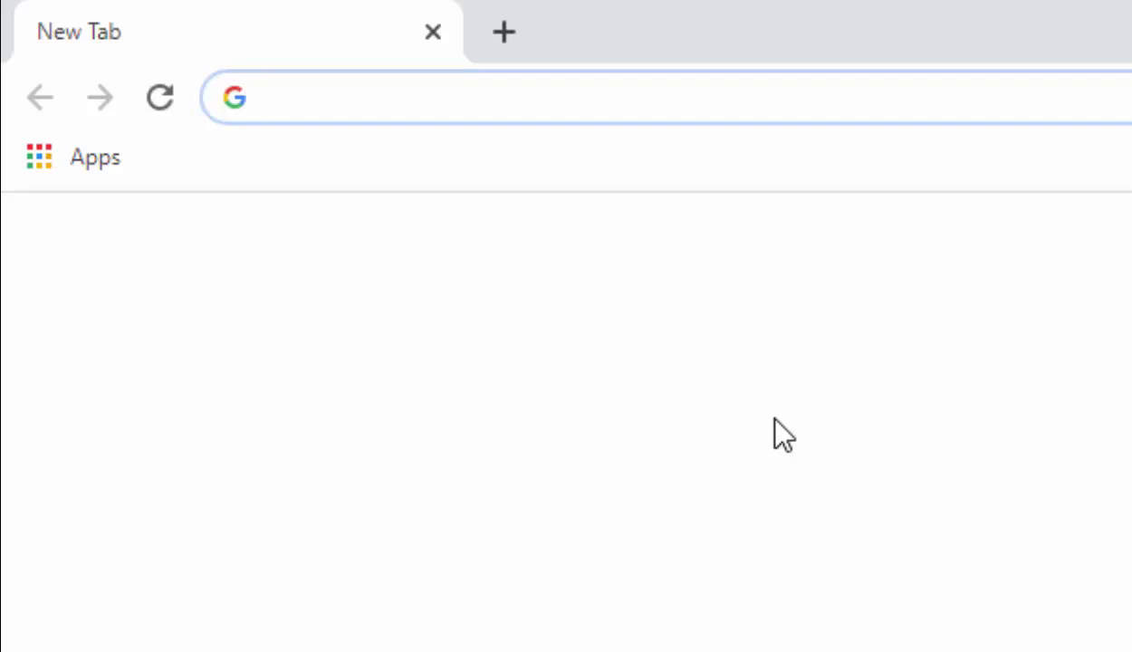
type("avg")
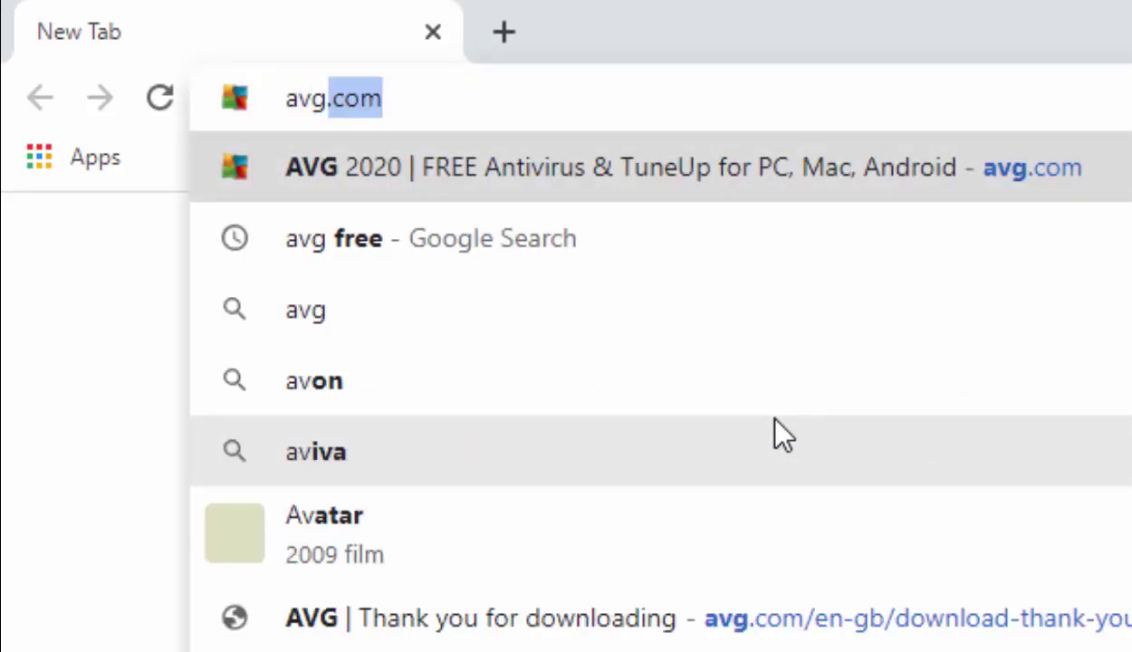
key("Right")
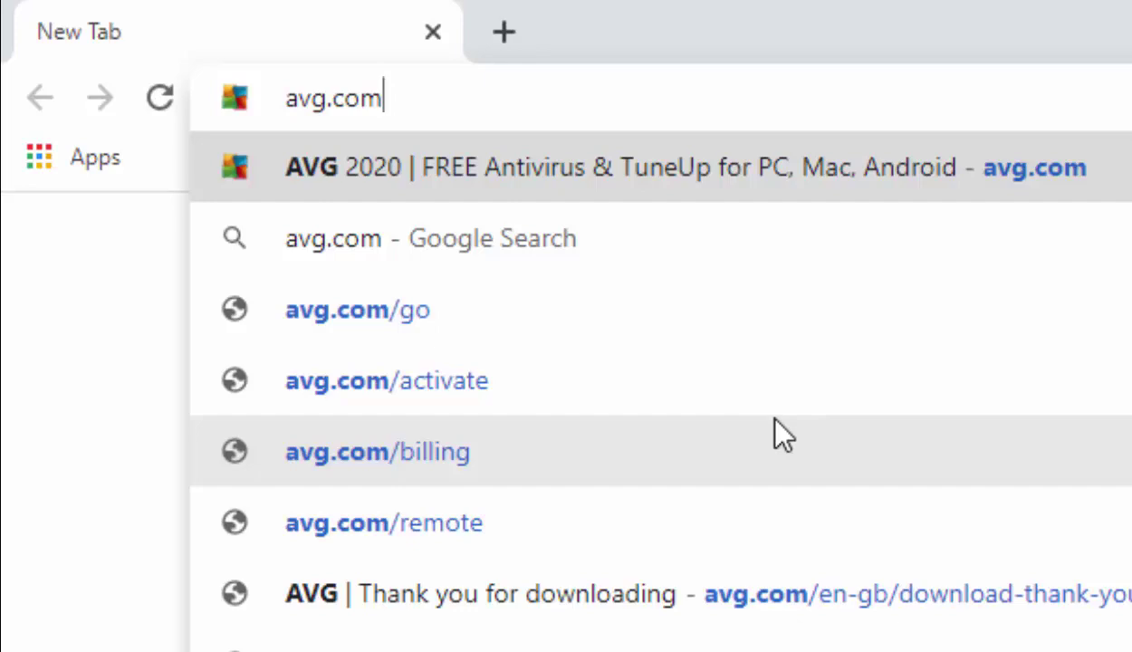
key("Return")
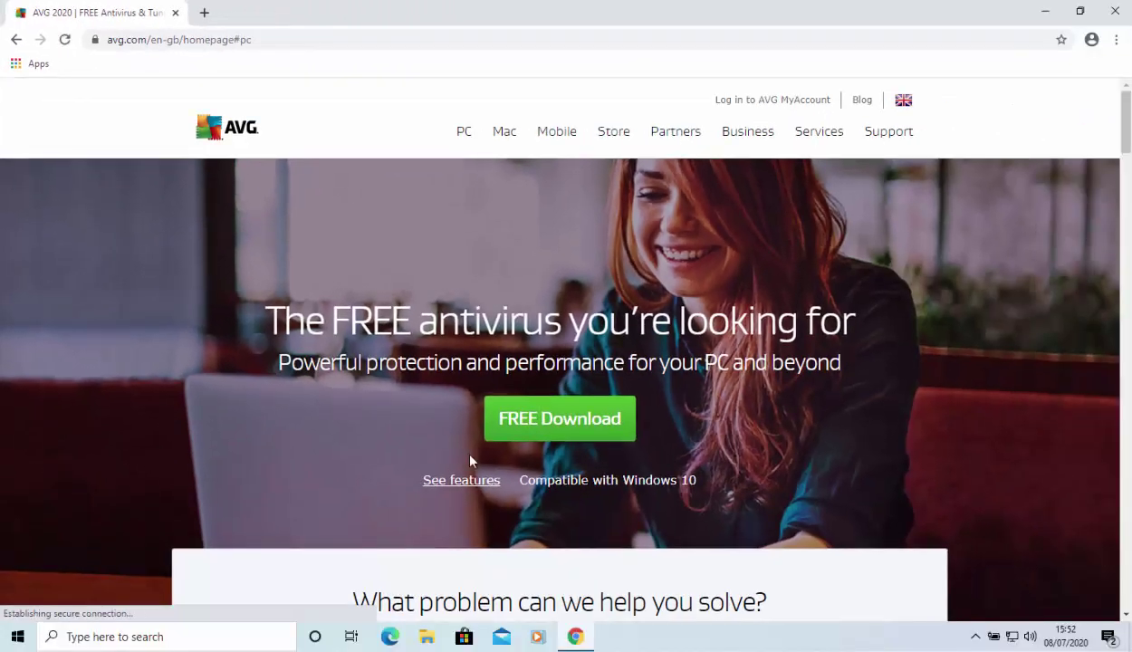
left_click(568, 434)
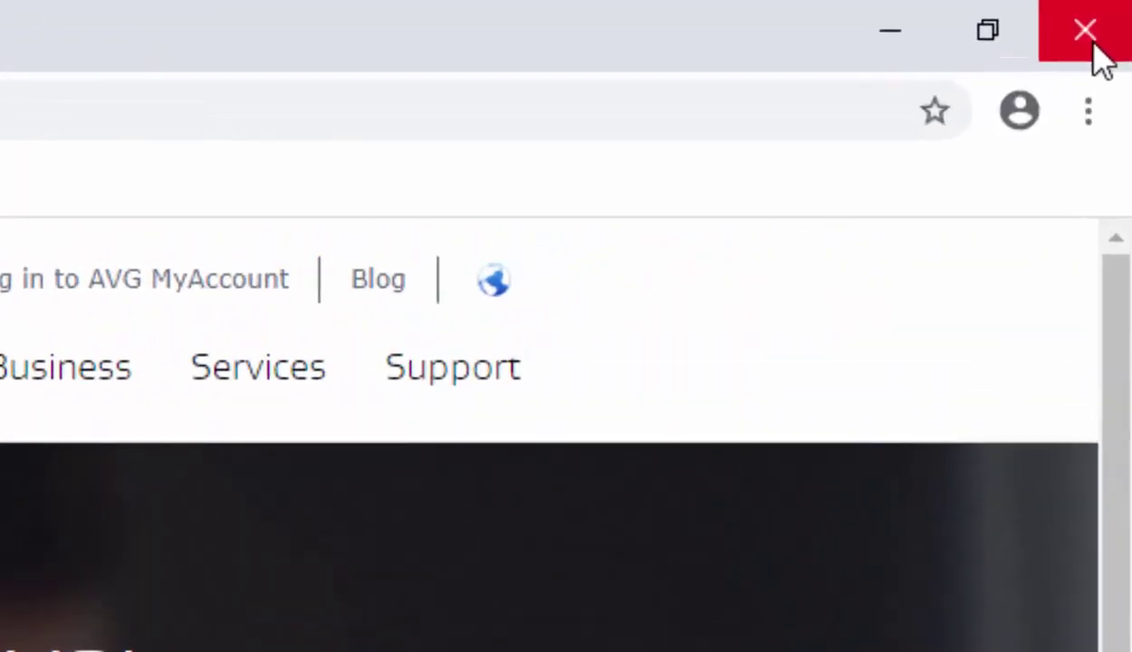
left_click(1092, 41)
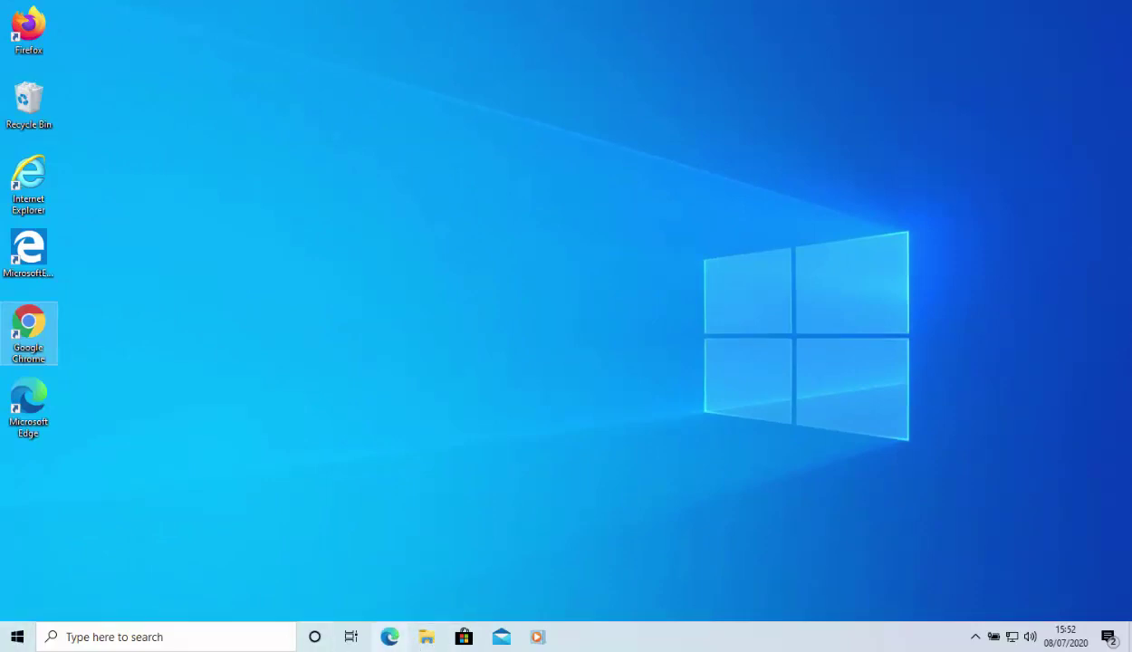
Run avg_antivirus_free_setup from the Downloads folder and allow it to make changes to the device
left_click(18, 643)
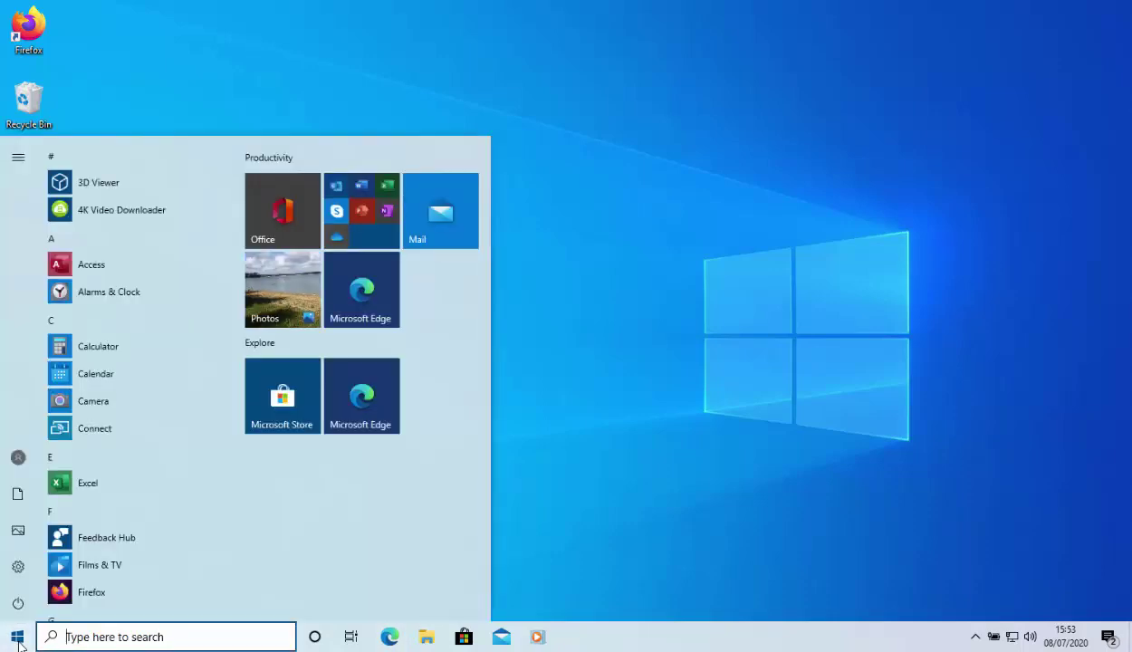
mouse_move(20, 503)
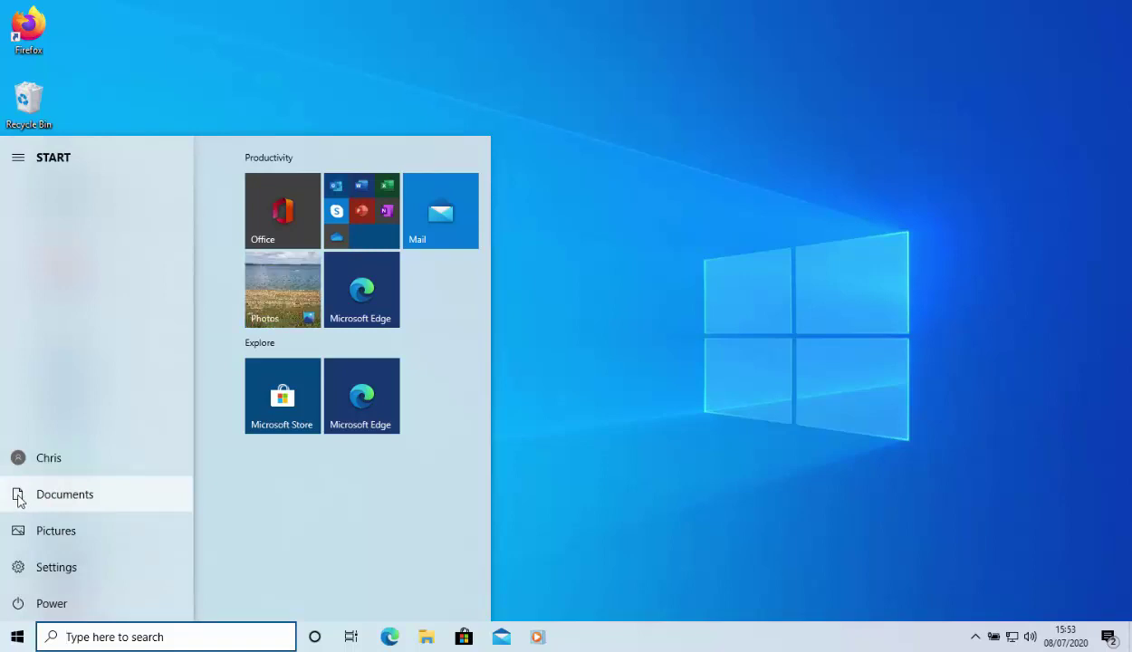
left_click(20, 496)
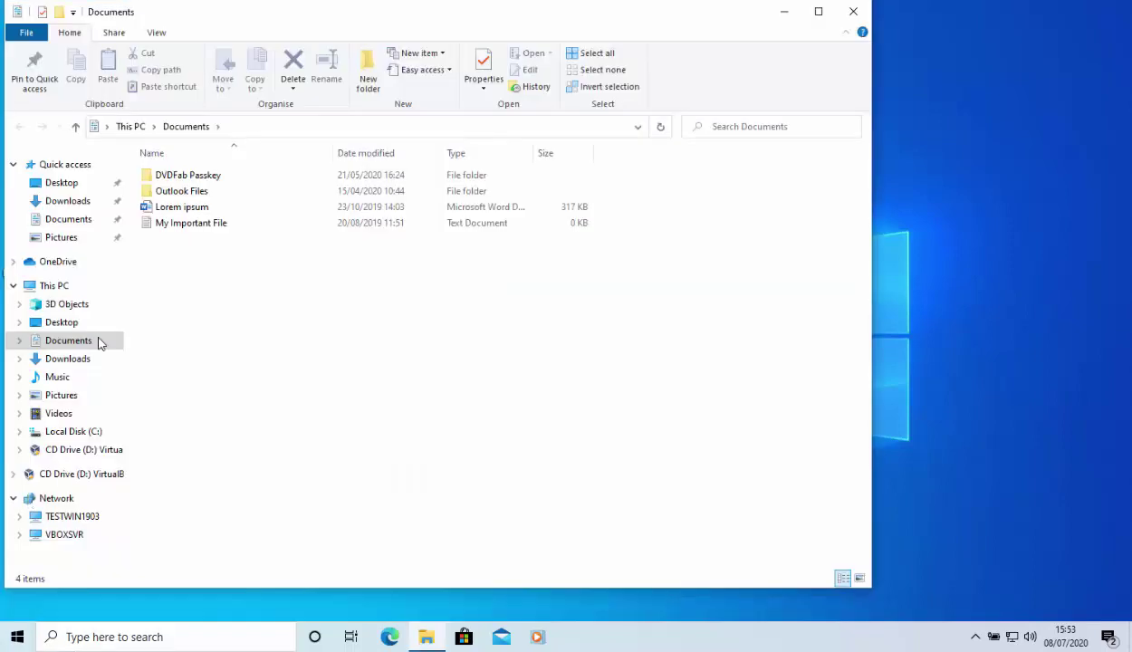
left_click(72, 201)
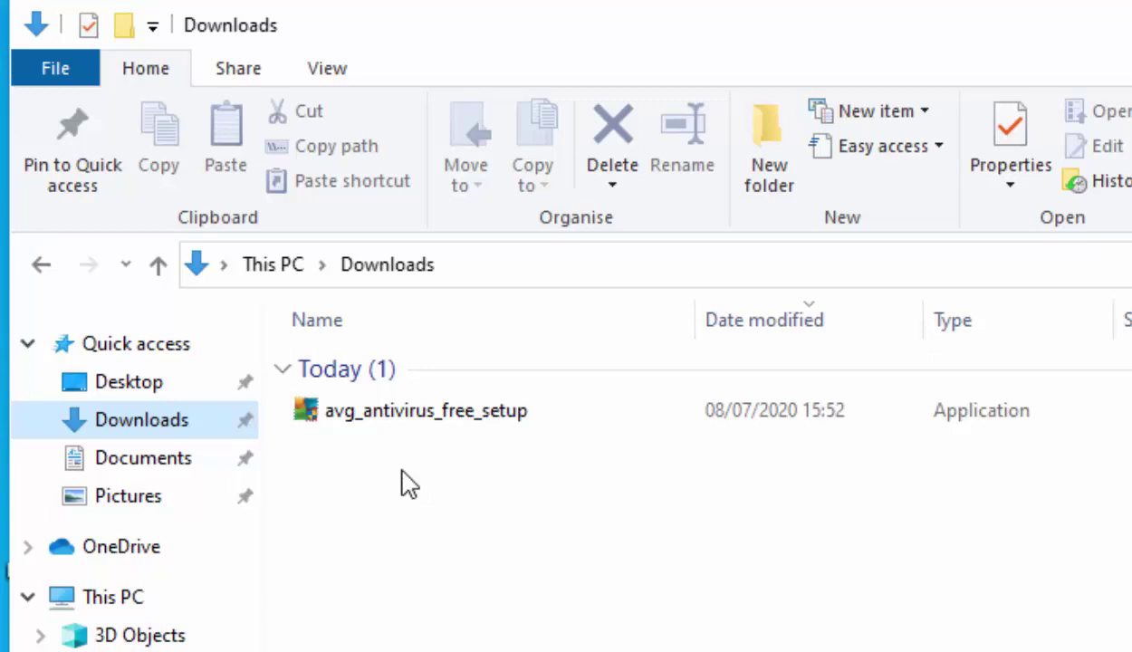
left_click(409, 419)
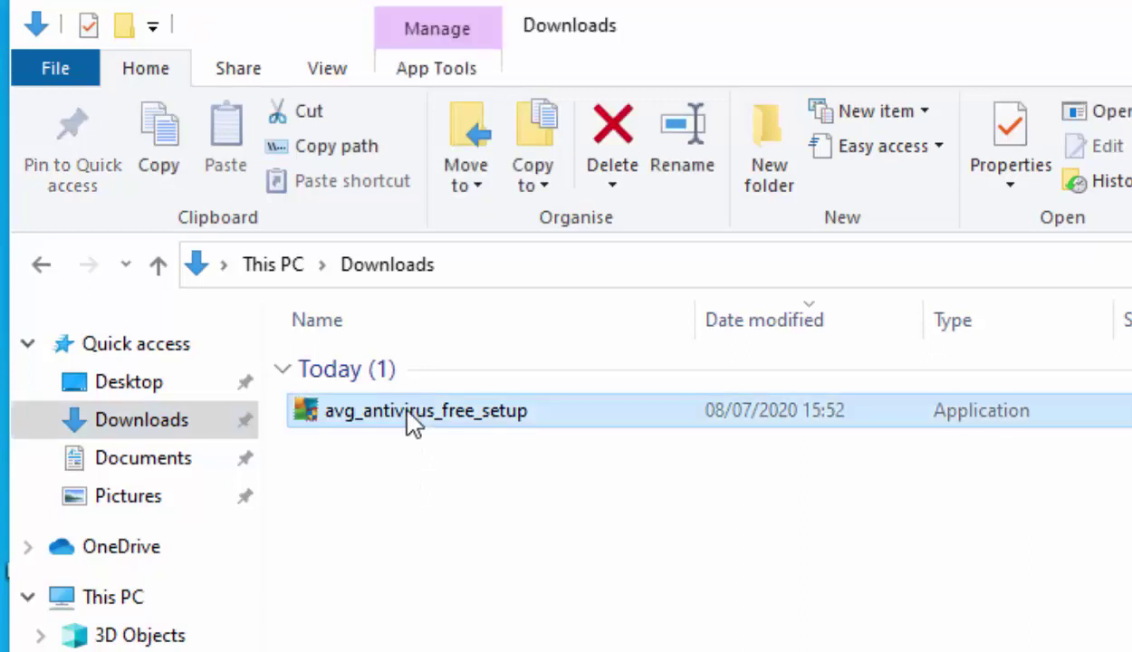
double_click(409, 418)
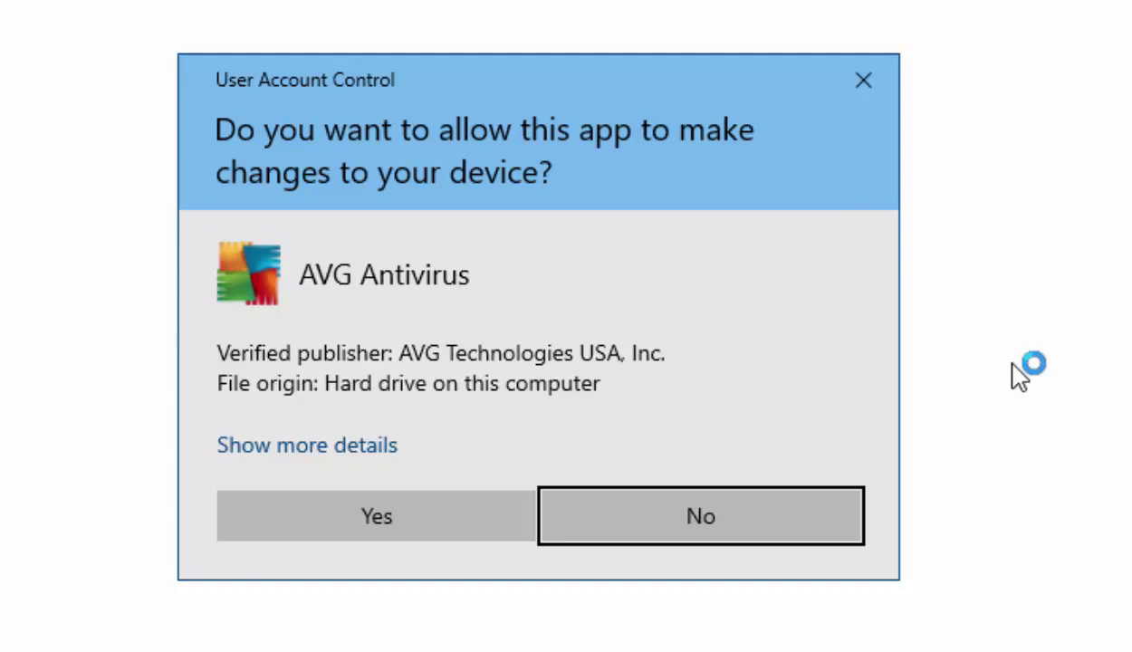
left_click(447, 526)
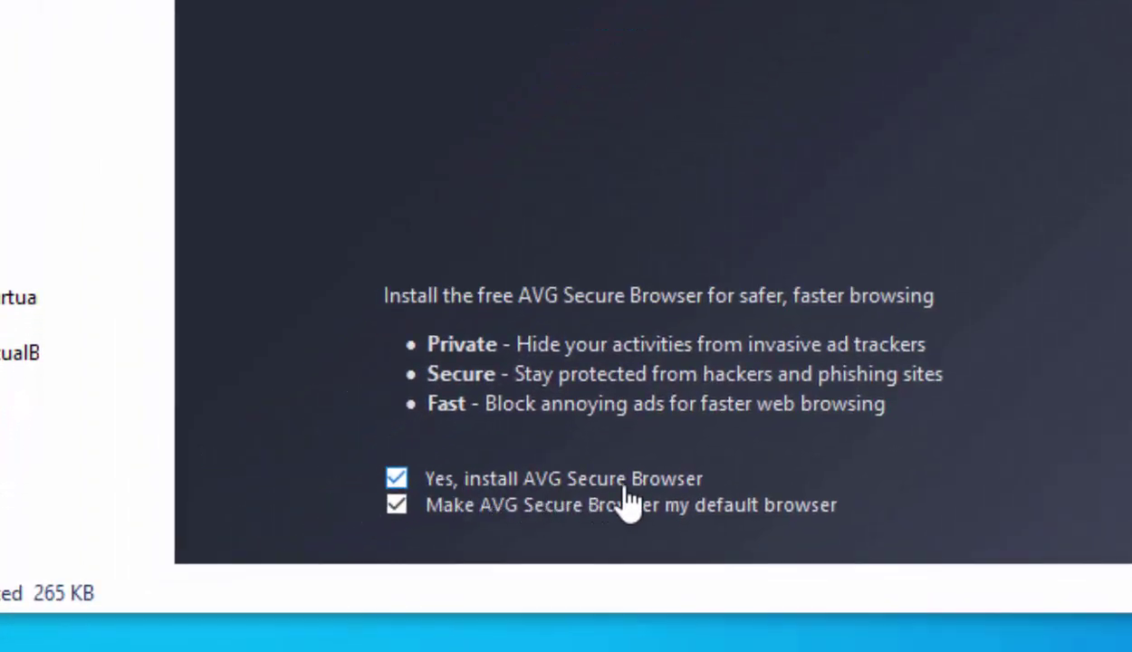
Opt out of installing AVG Secure Browser and customise the installation to the Minimal Protection components
left_click(397, 480)
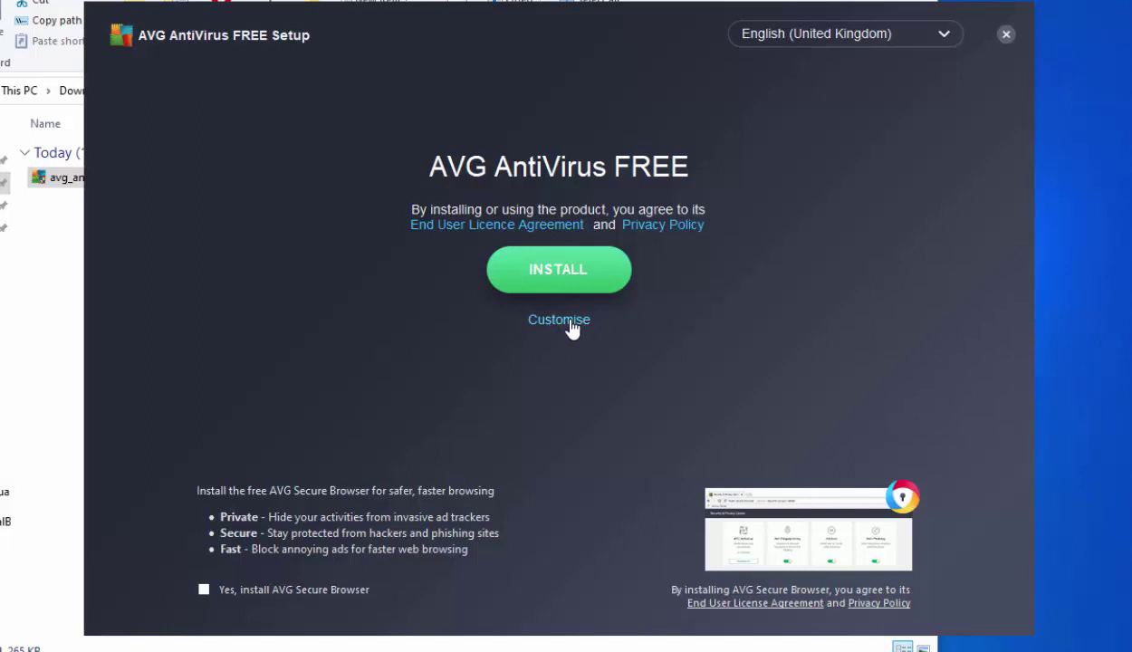
left_click(559, 322)
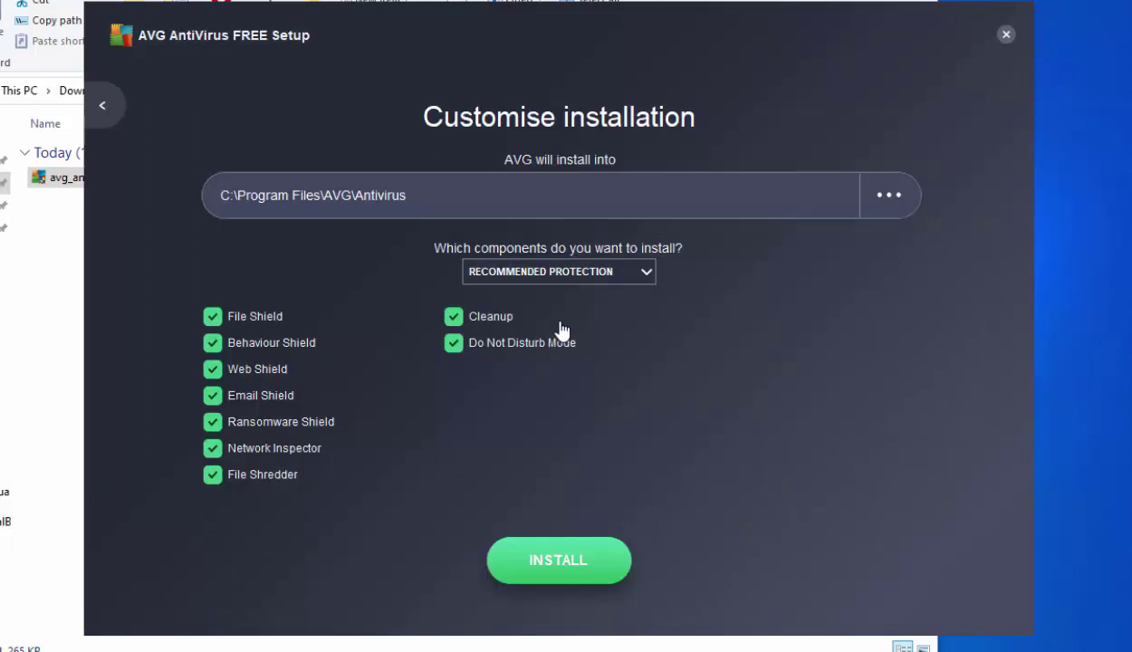
left_click(647, 273)
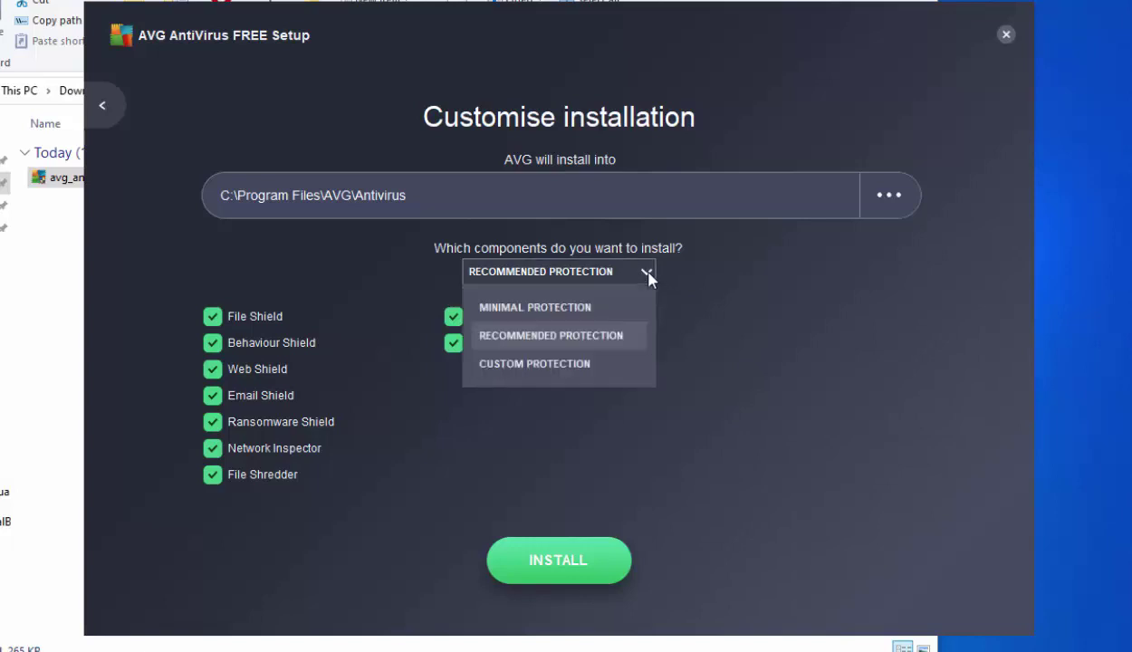
left_click(587, 310)
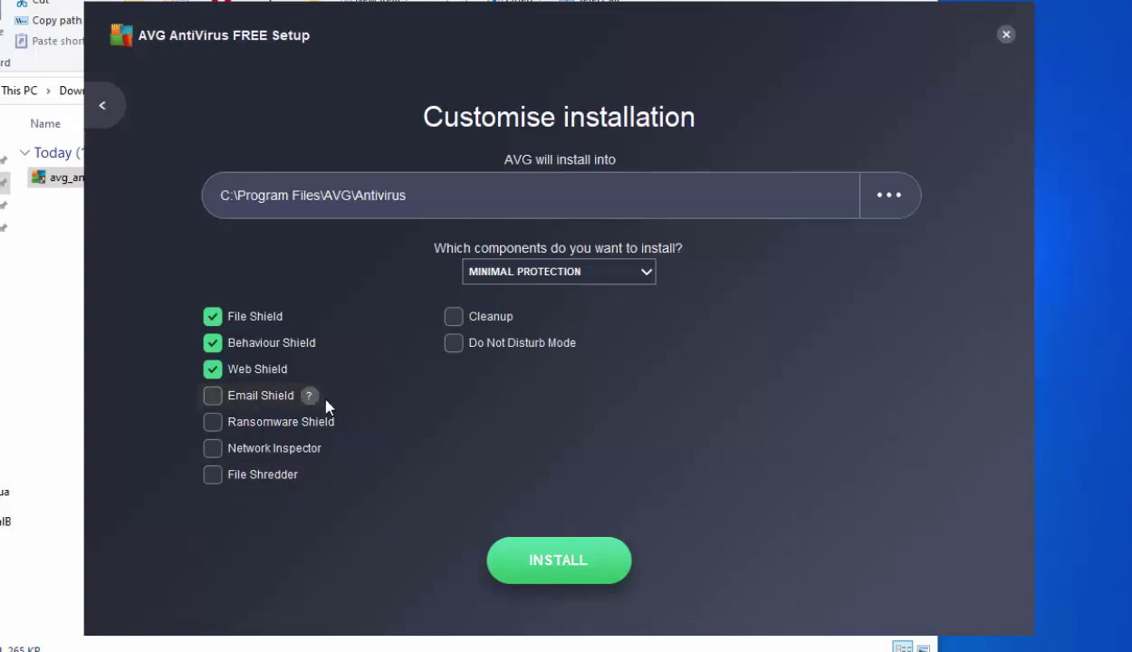
Try adding the Email Shield and Ransomware Shield to the components being installed
left_click(213, 396)
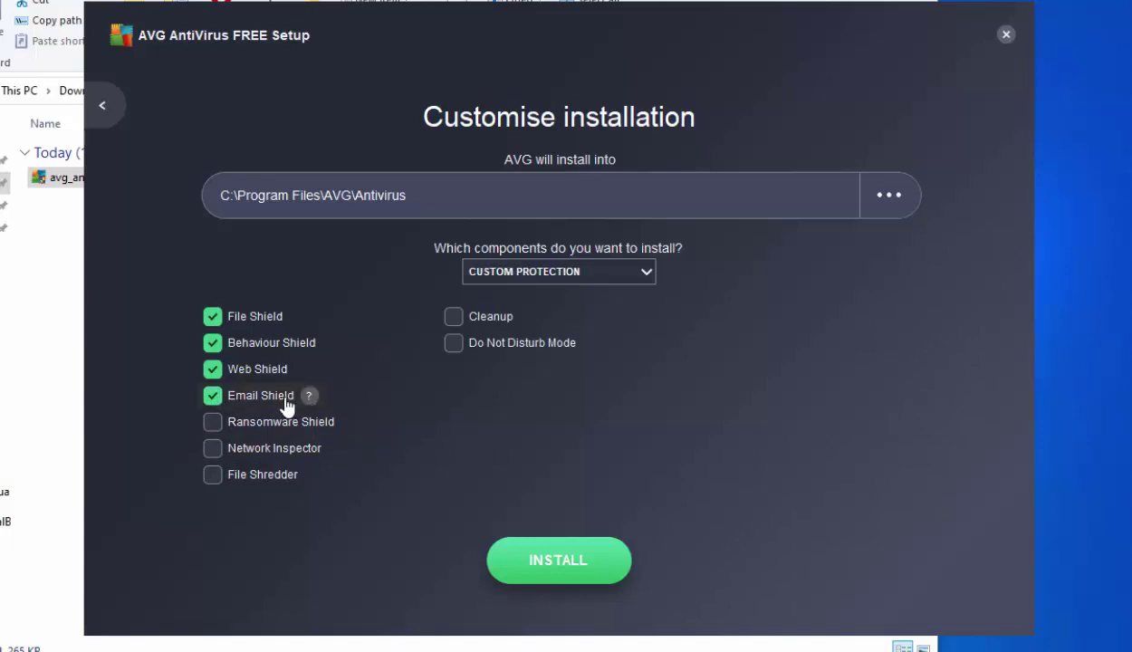
left_click(214, 397)
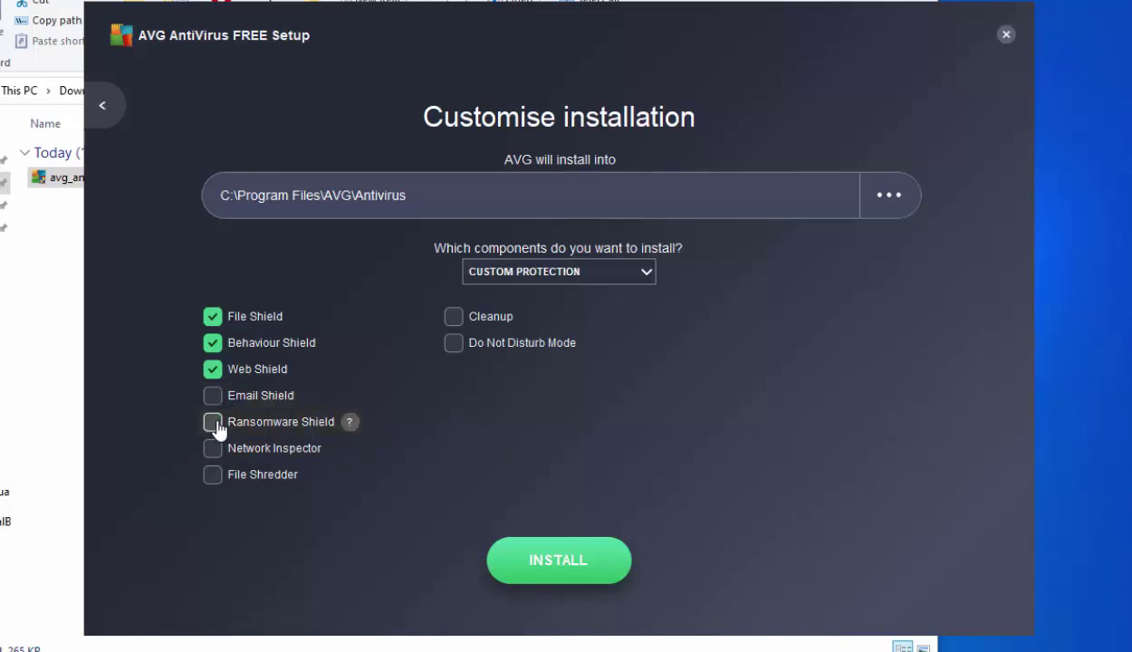
left_click(219, 430)
left_click(216, 424)
Install AVG AntiVirus FREE with the chosen components and dismiss the introduction without running the first scan
left_click(597, 565)
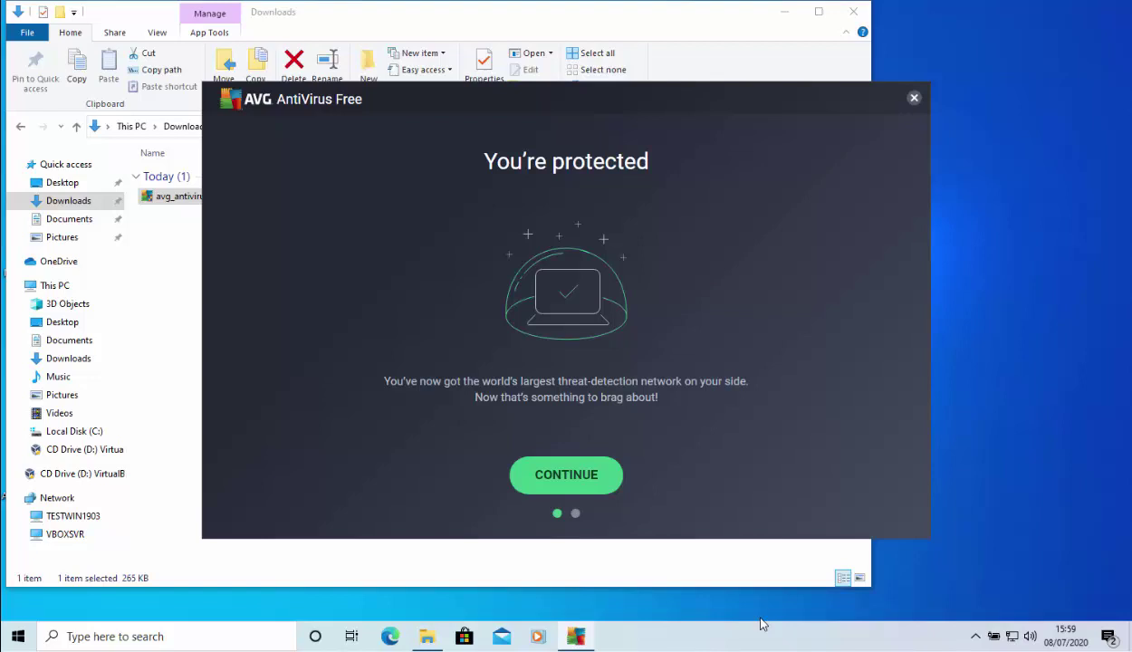
left_click(597, 480)
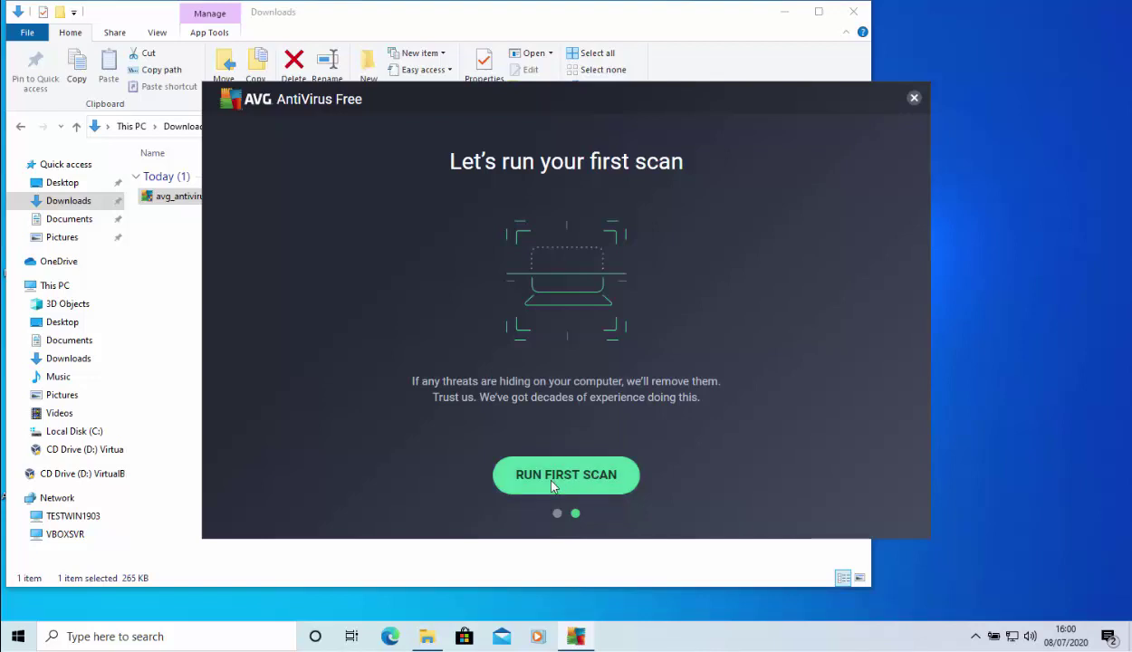
left_click(914, 98)
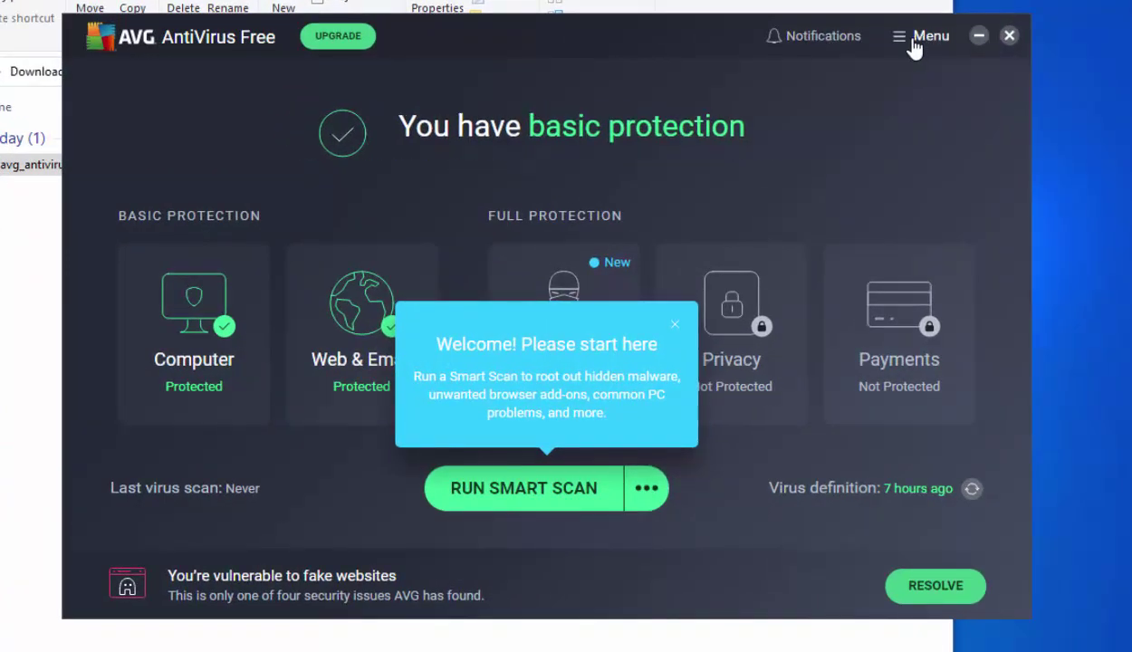
Turn off all four data-sharing options under Improvements and Offers in AVG's Personal Privacy settings
left_click(915, 42)
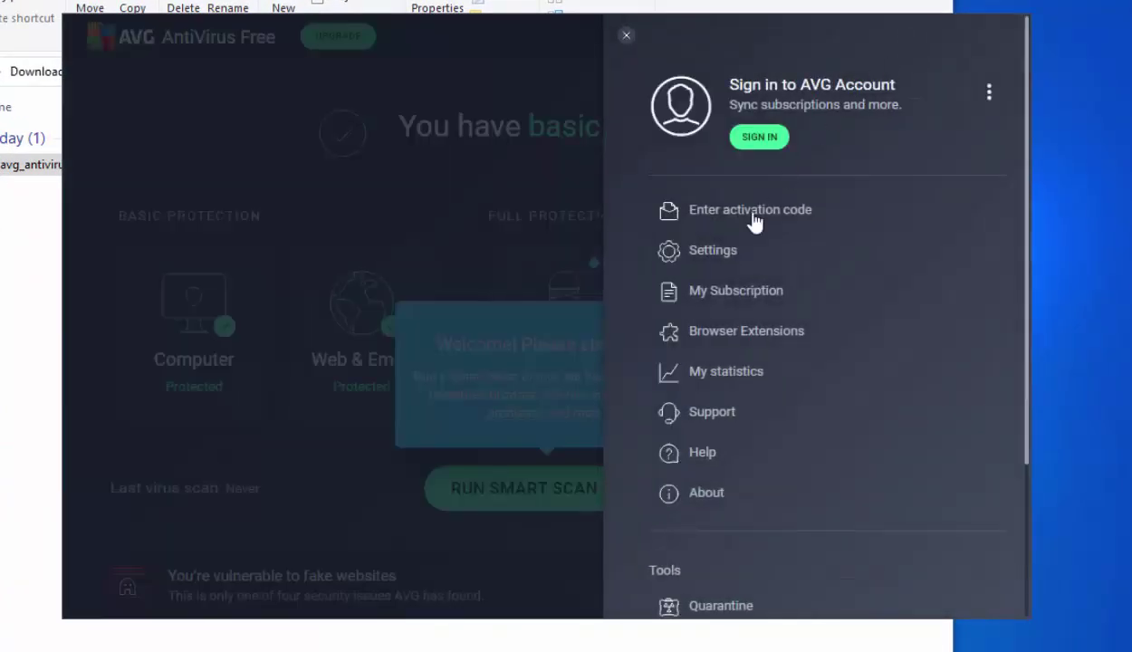
left_click(710, 256)
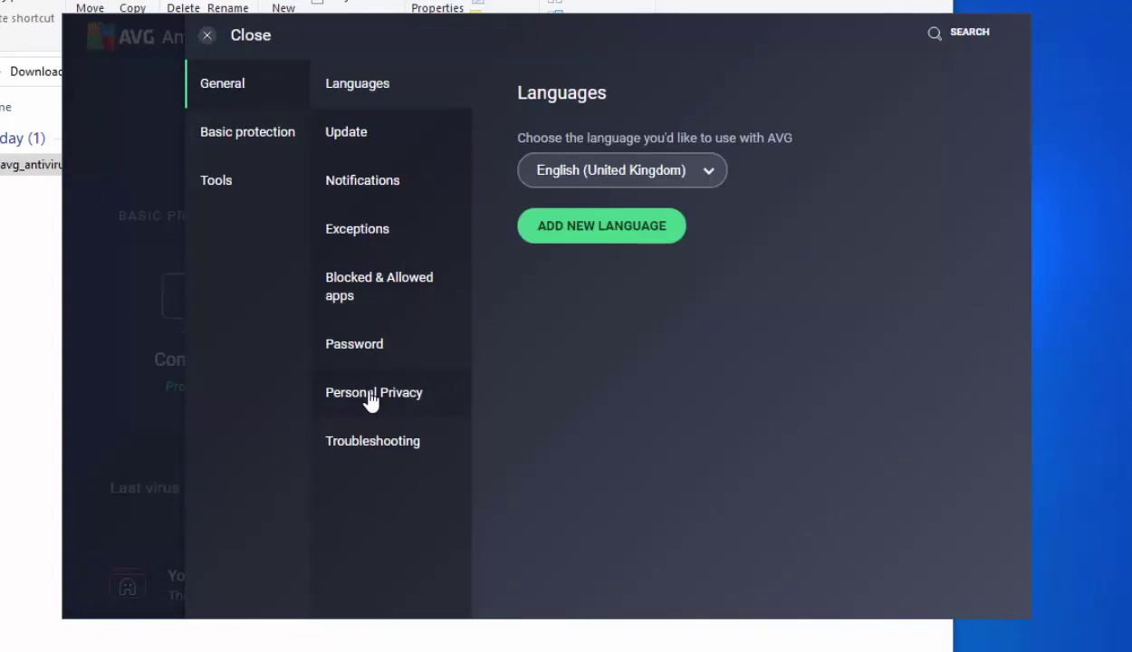
left_click(371, 399)
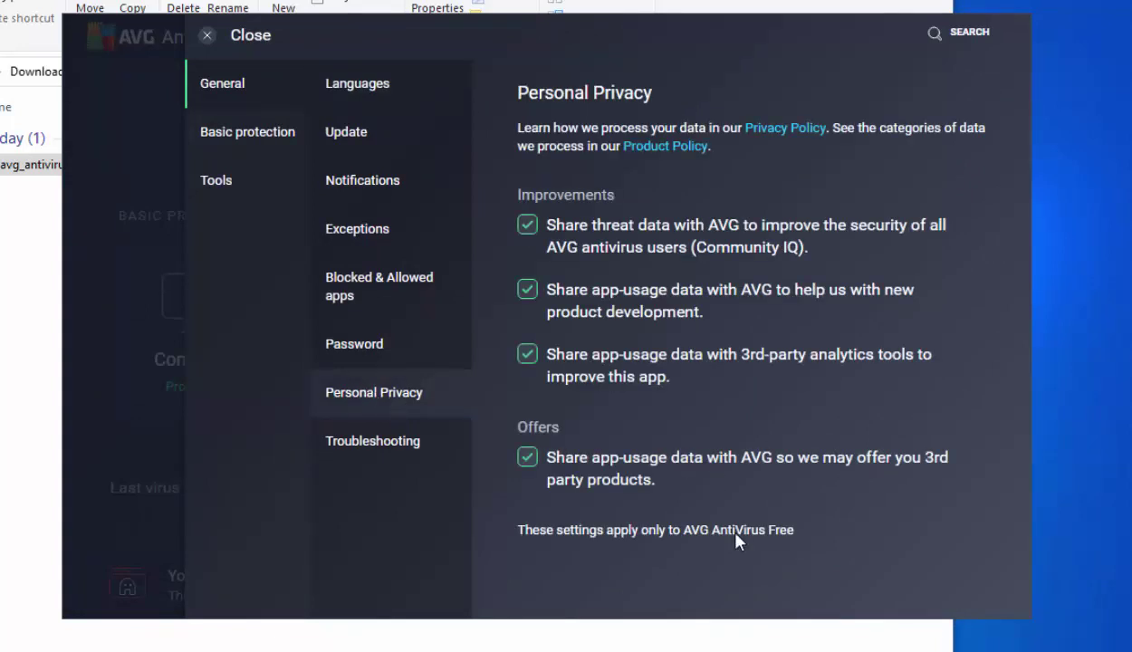
left_click(527, 227)
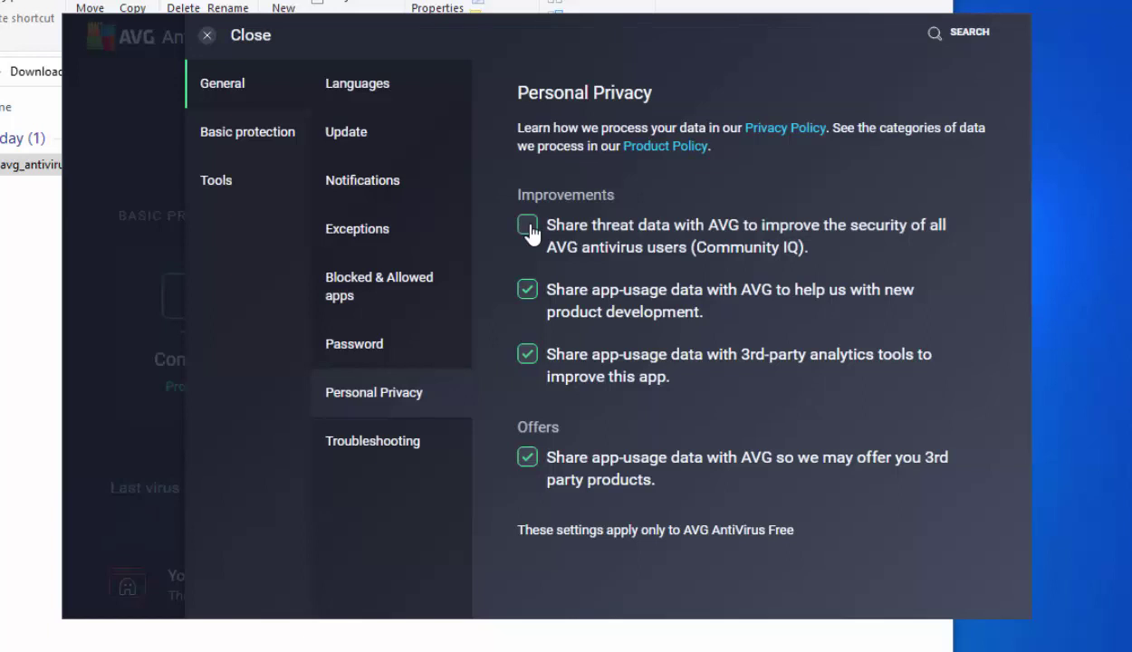
left_click(529, 294)
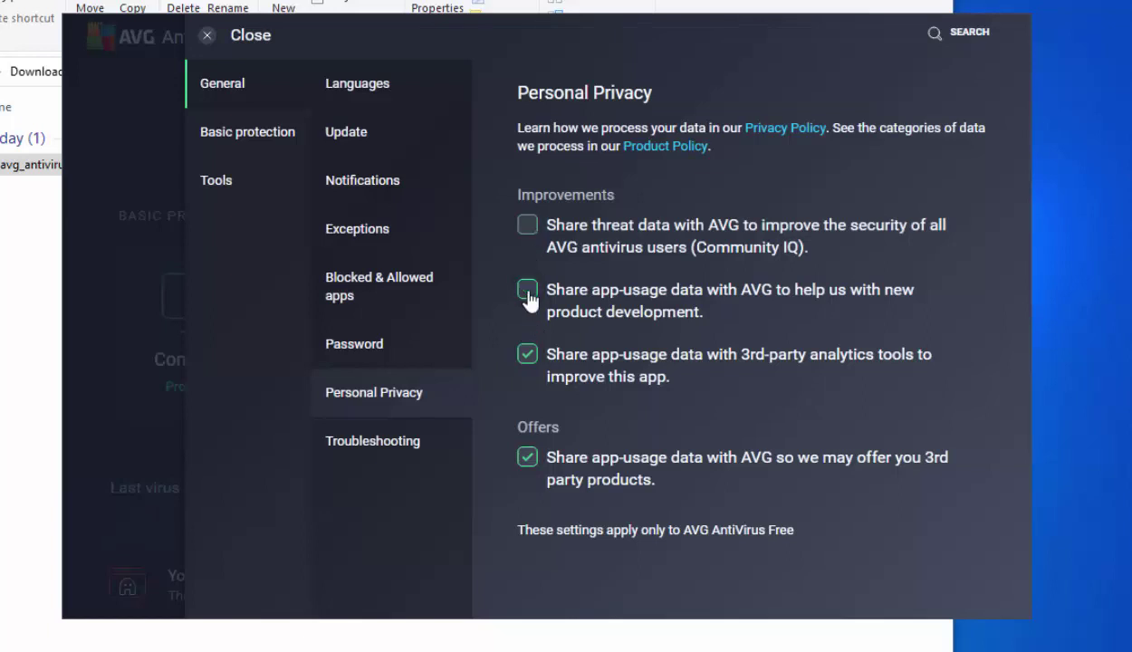
left_click(527, 359)
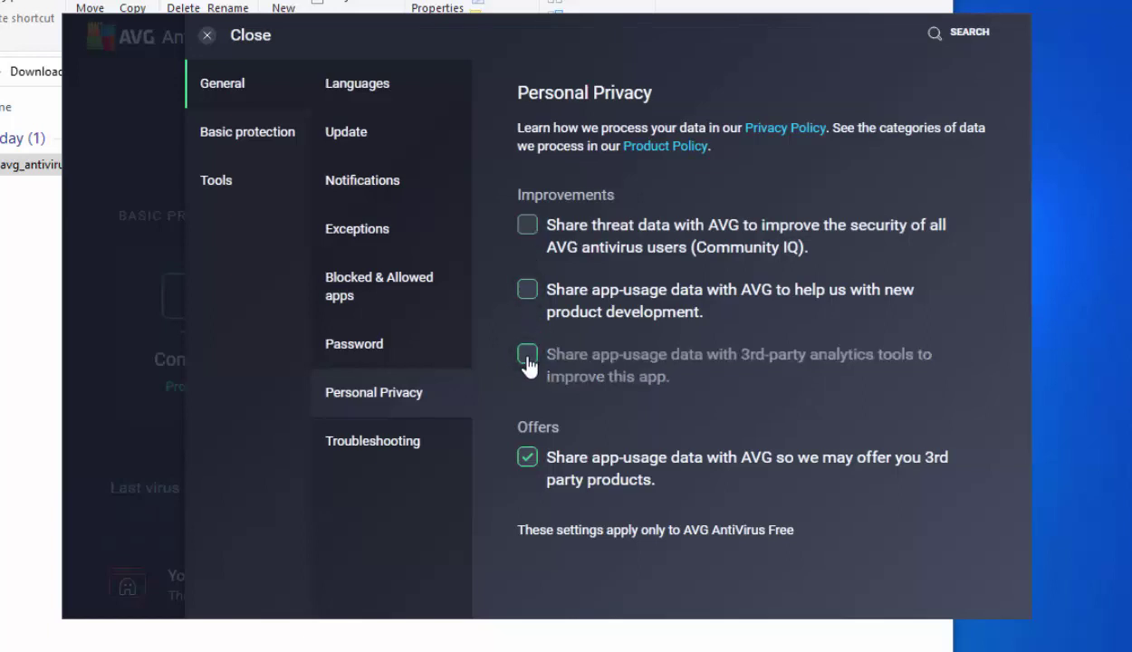
left_click(529, 459)
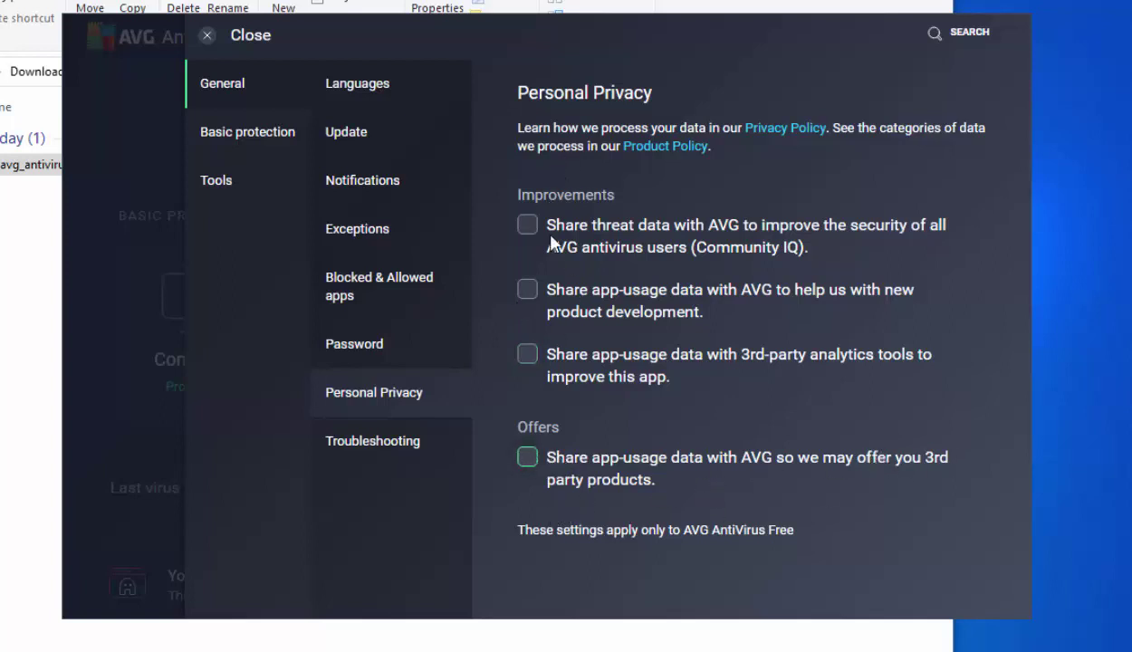
Close the settings, the AVG AntiVirus Free window and the Downloads folder window
left_click(252, 37)
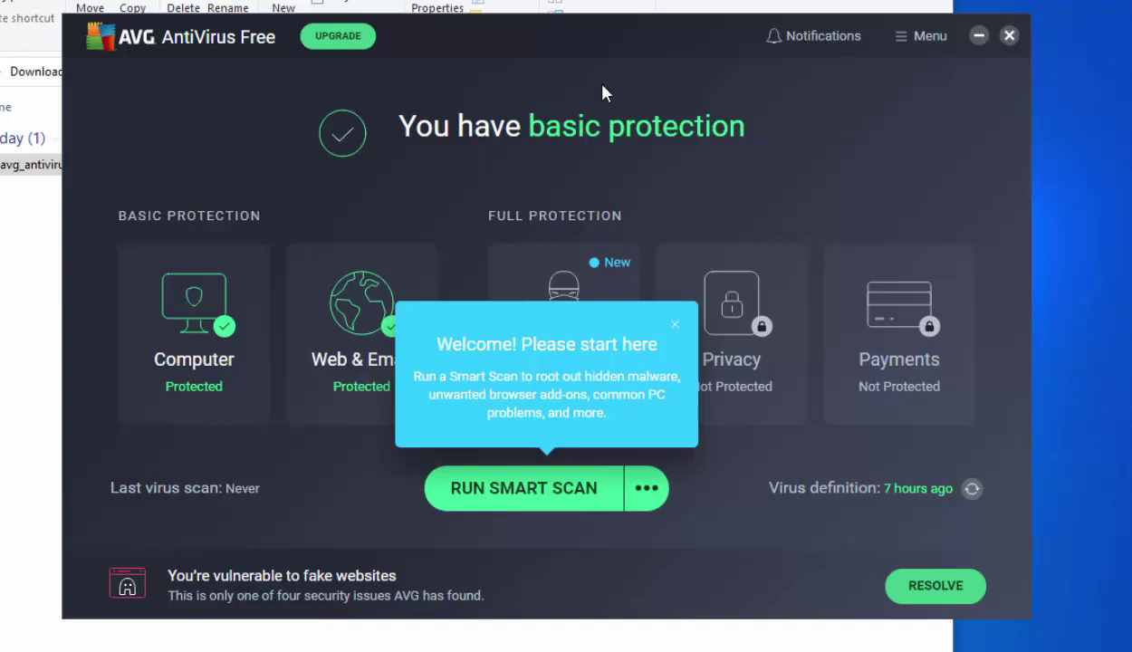
left_click(1009, 36)
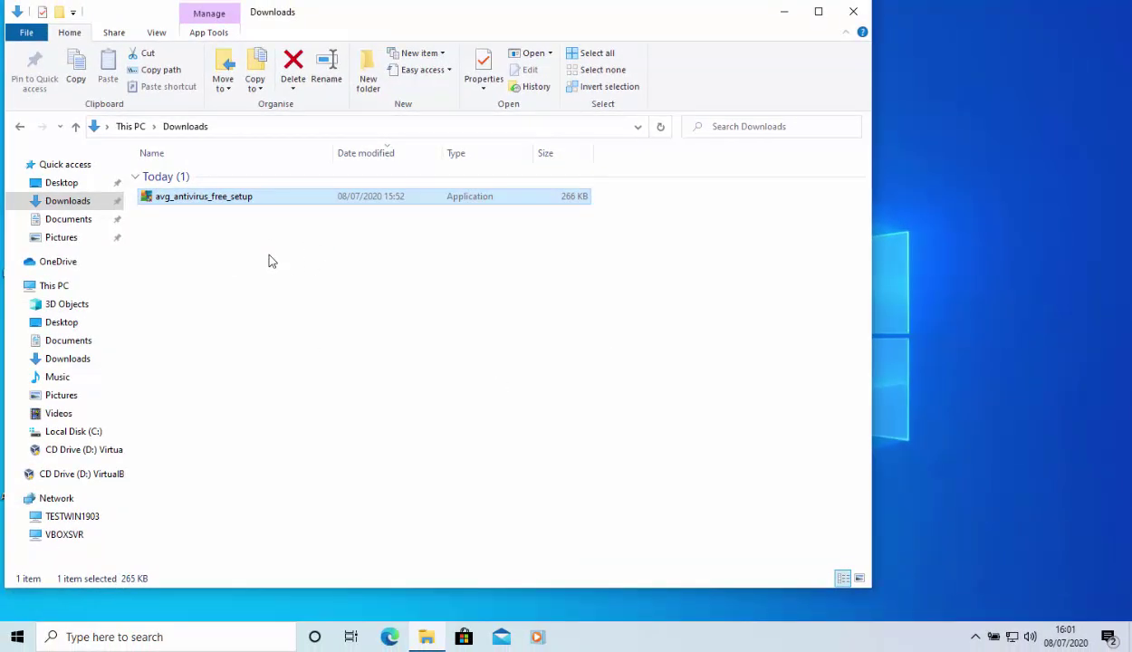
left_click(854, 11)
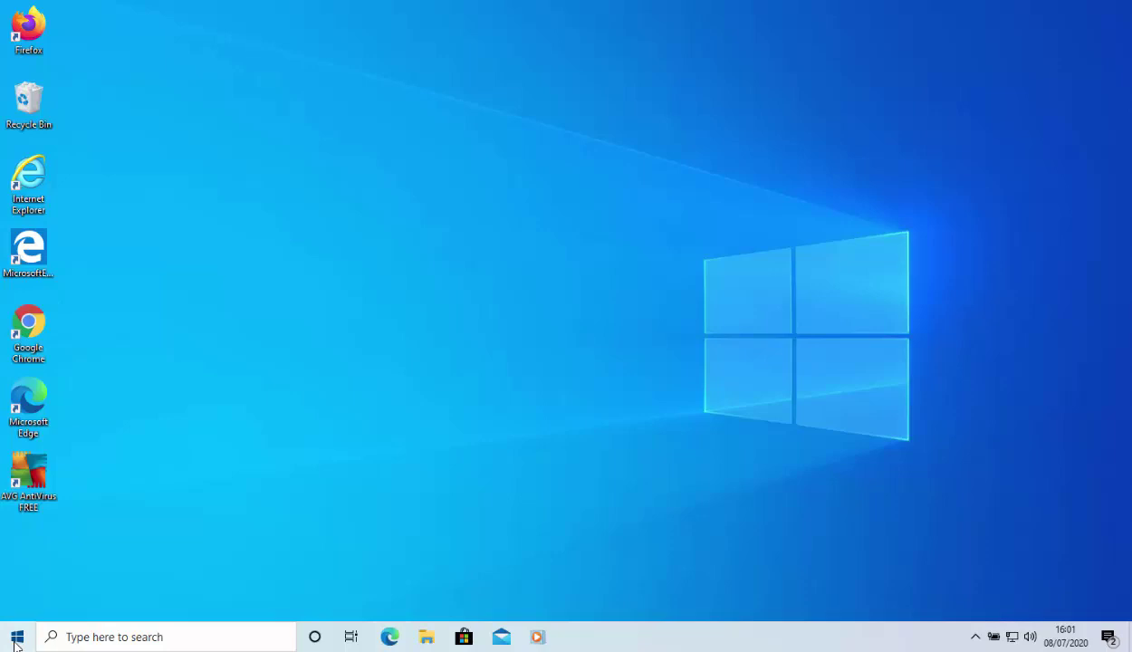
Open the Downloads folder in File Explorer
left_click(15, 643)
mouse_move(24, 496)
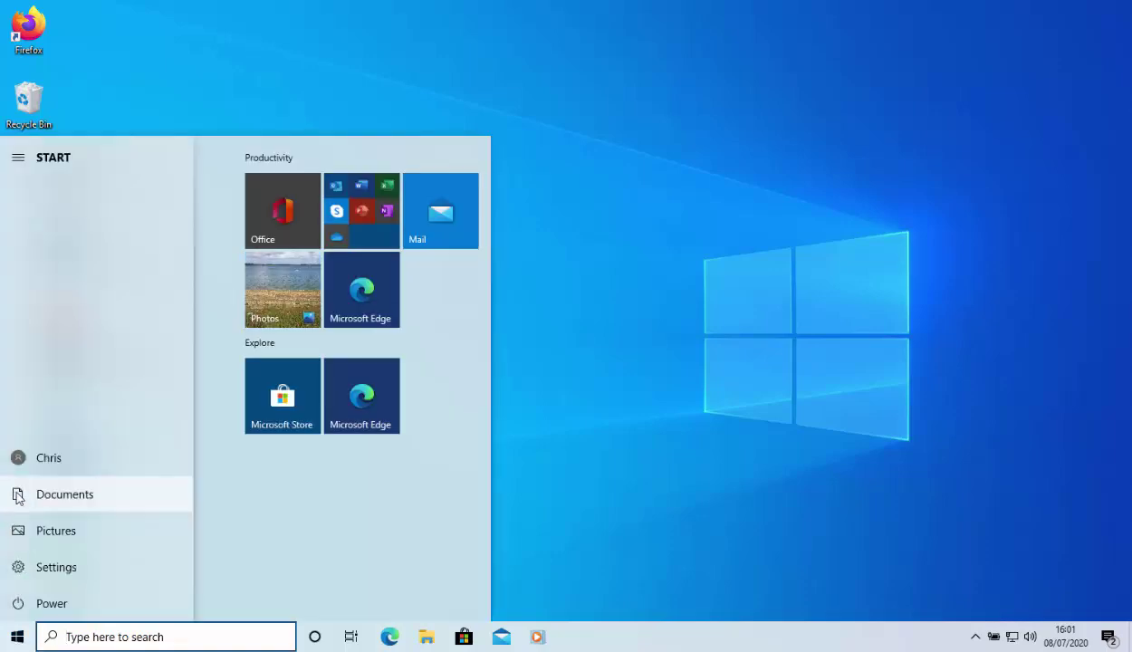
left_click(17, 498)
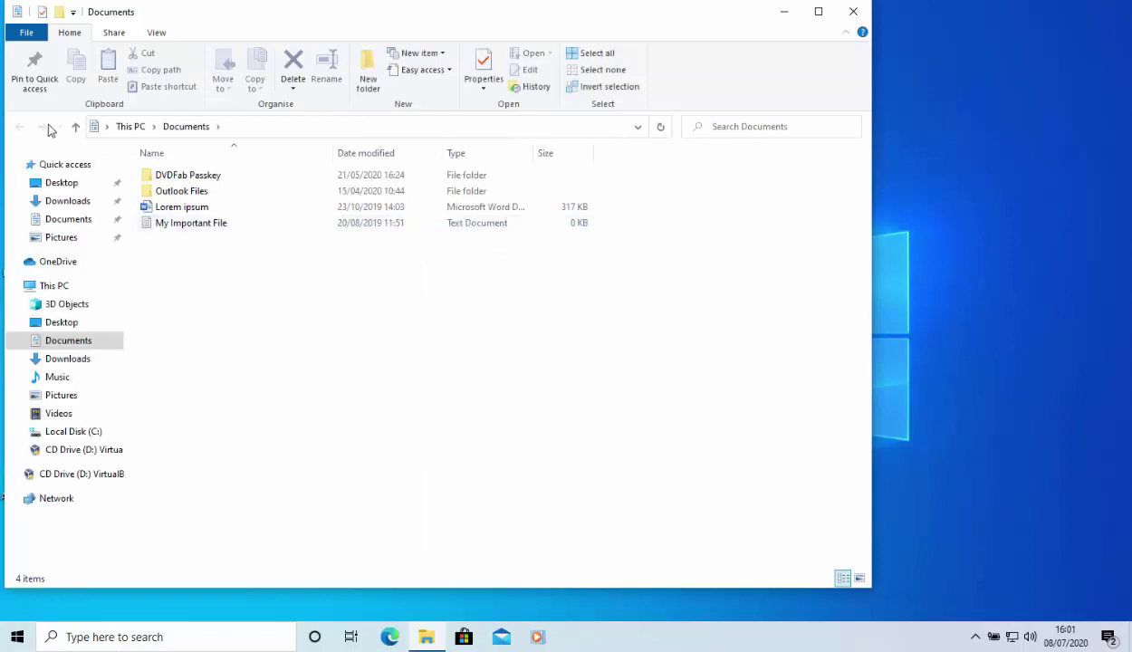
left_click(72, 201)
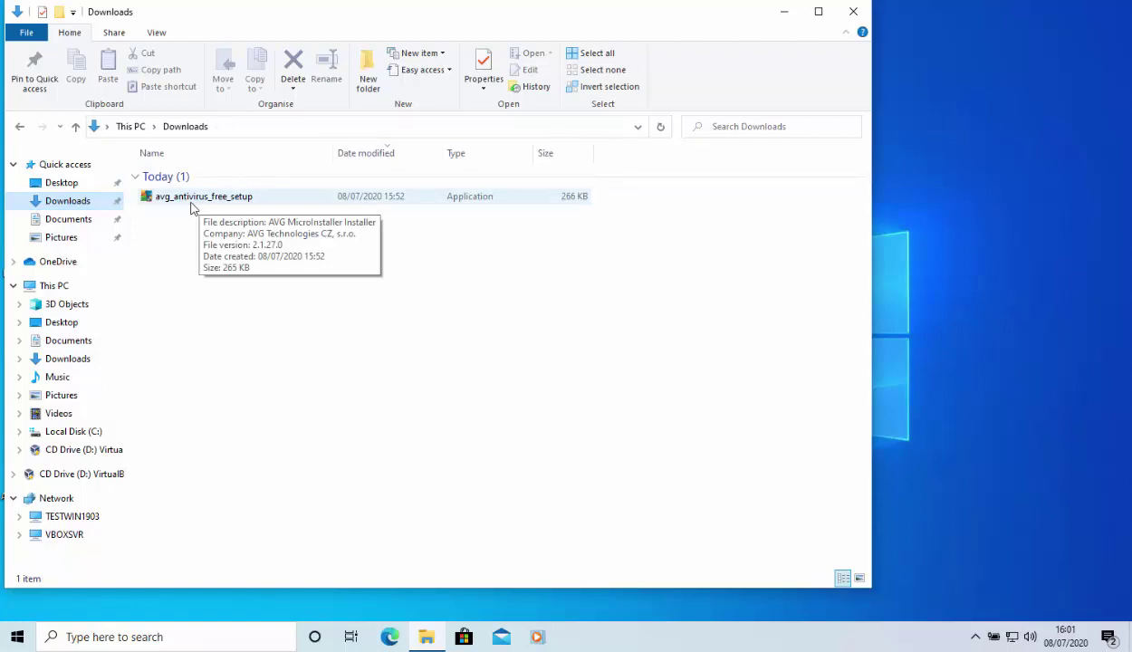
Delete the avg_antivirus_free_setup installer from the Downloads folder and close the folder window
right_click(191, 206)
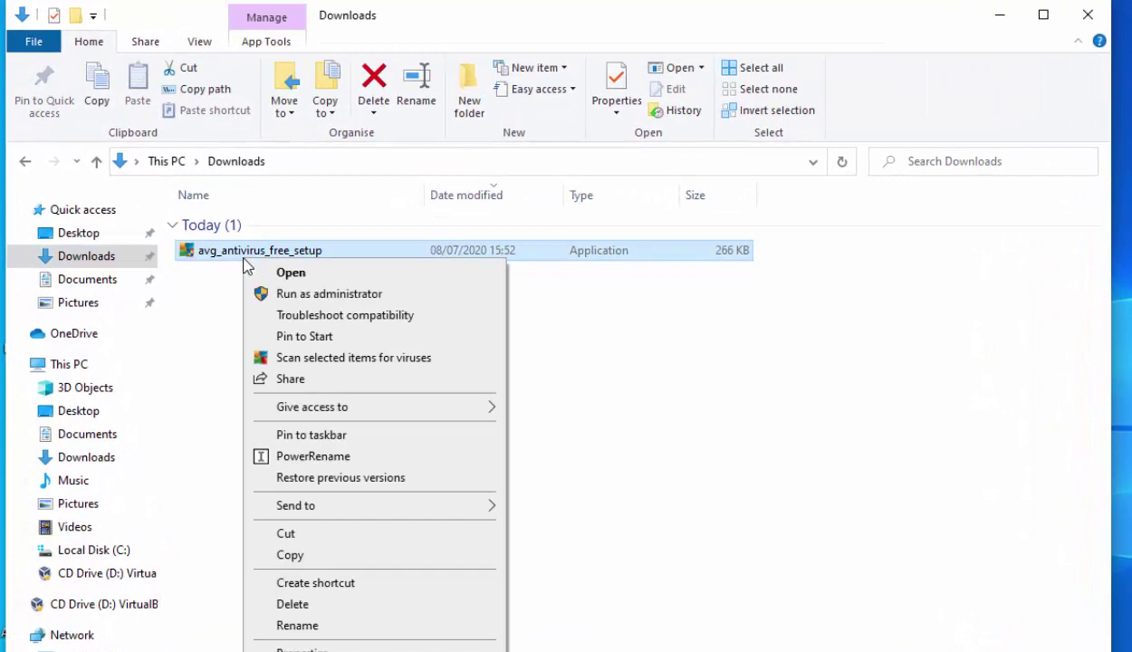
left_click(337, 604)
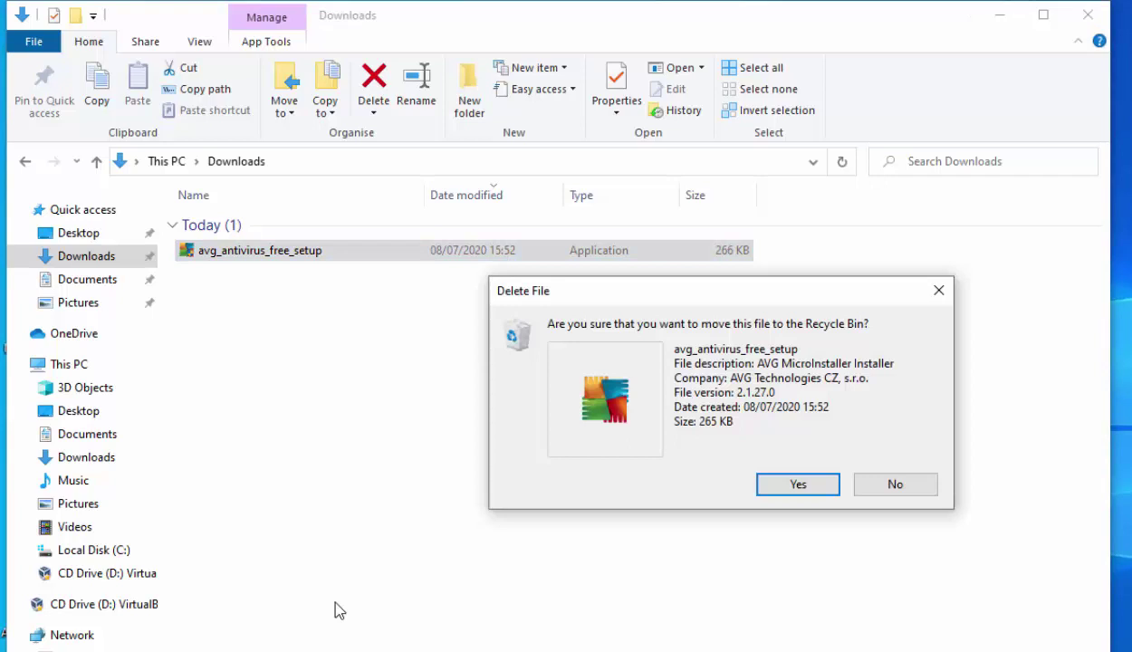
left_click(822, 494)
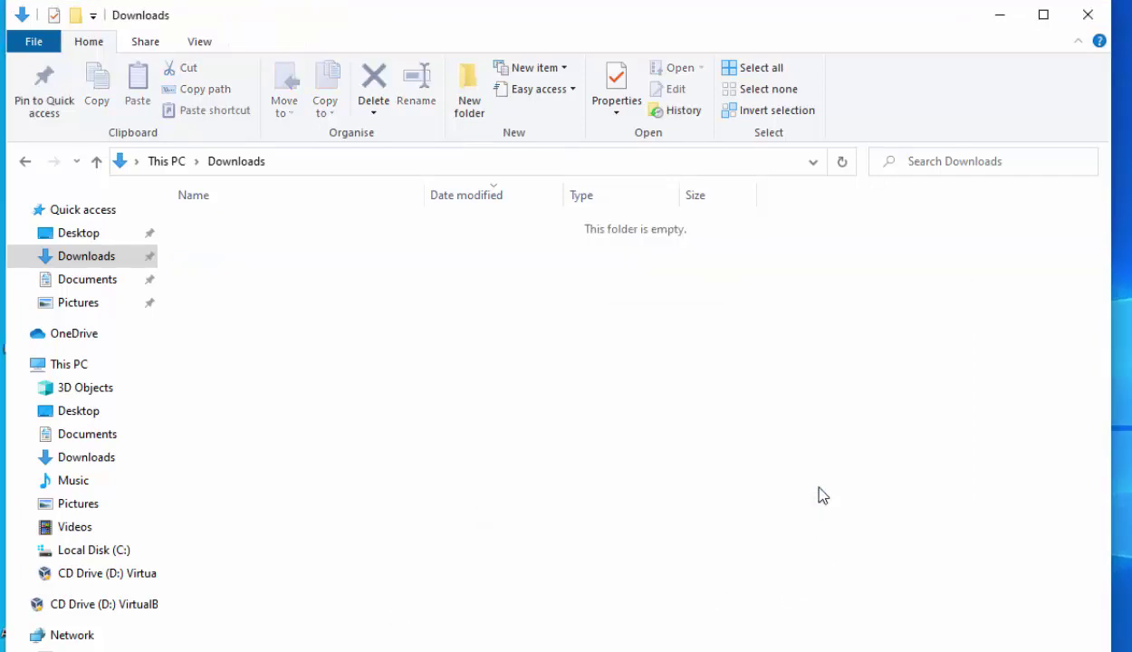
left_click(1090, 16)
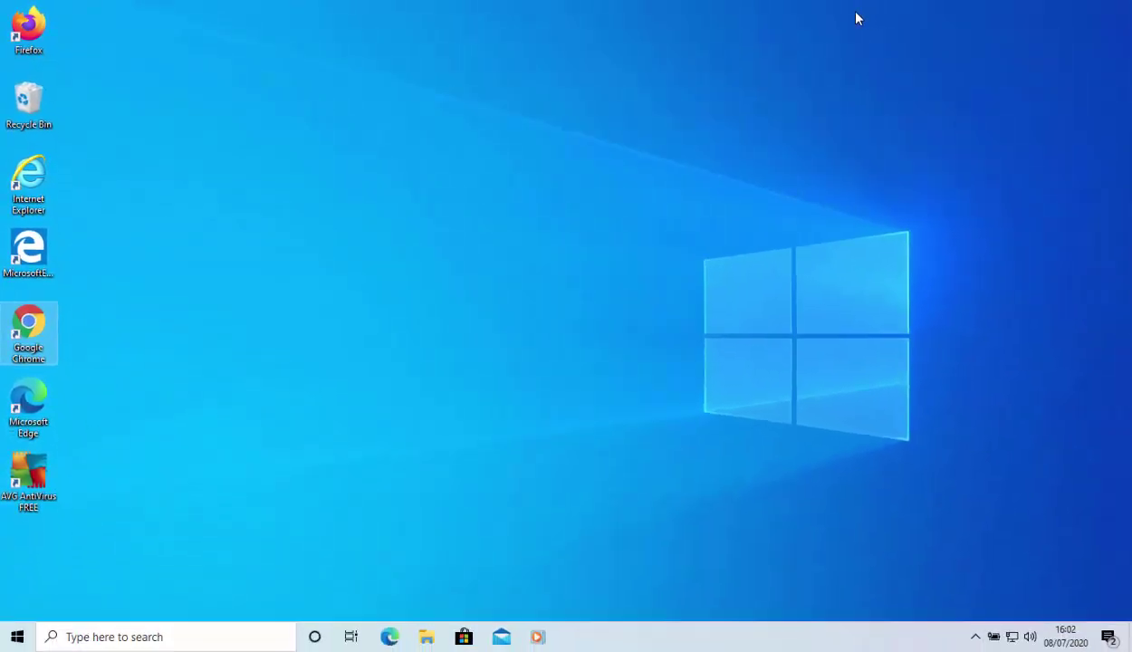
Open Google Chrome, close the AVG Online Security extension page without adding the extension, and exit the browser
double_click(43, 328)
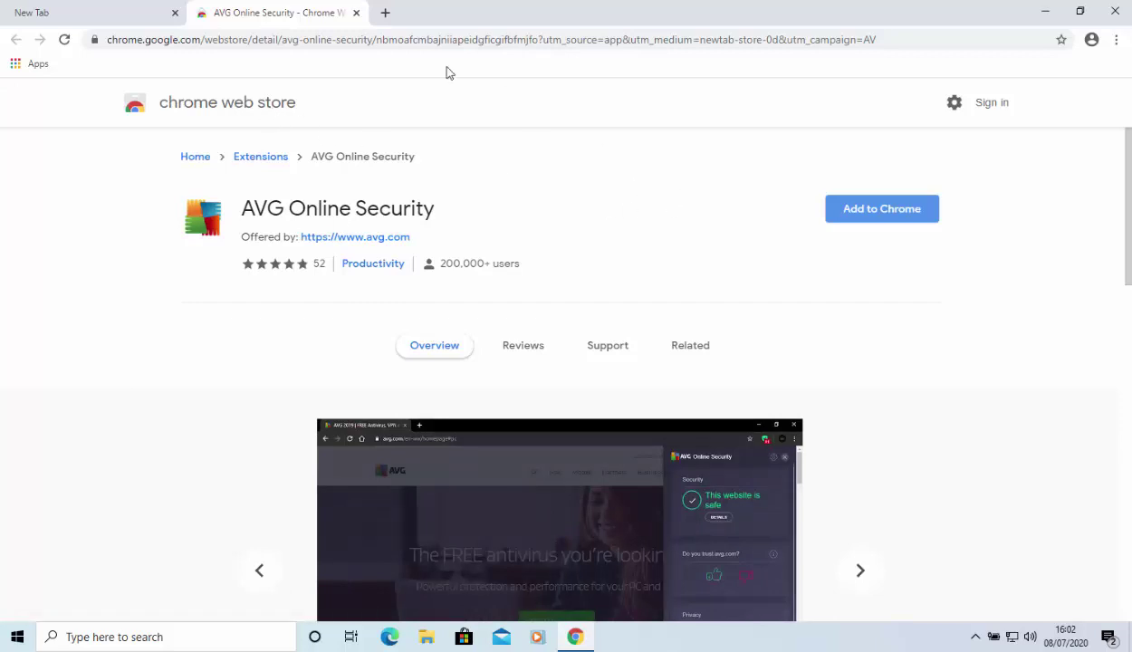
left_click(356, 12)
left_click(1115, 11)
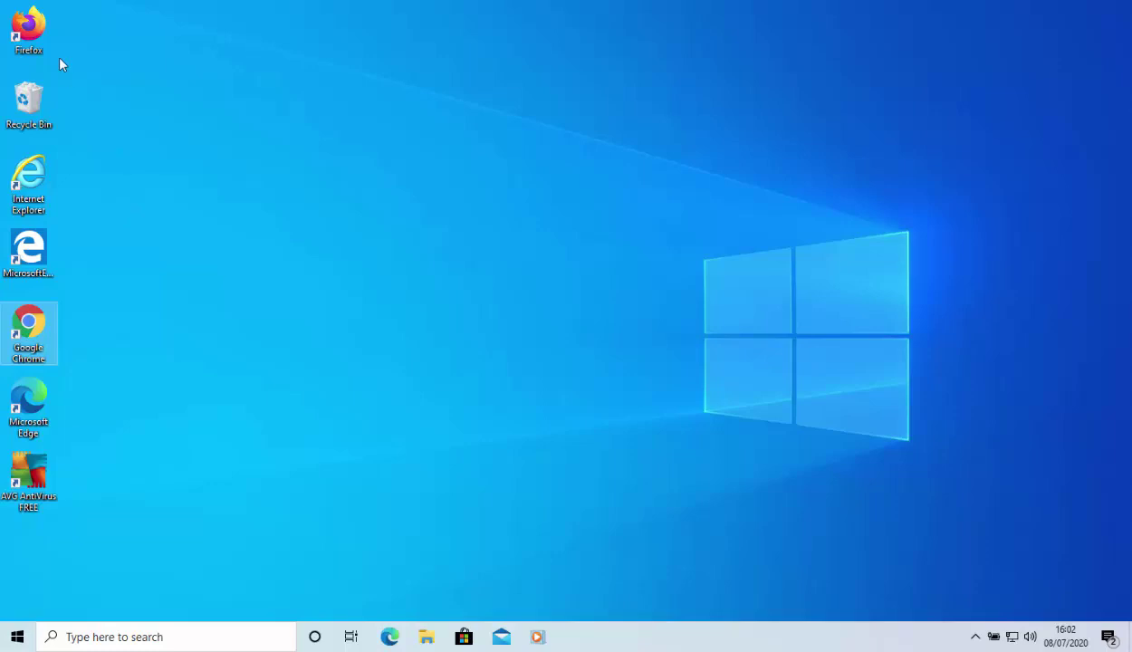
Open Firefox, close the AVG Online Security add-on page without adding it, and exit the browser
left_click(36, 23)
double_click(36, 23)
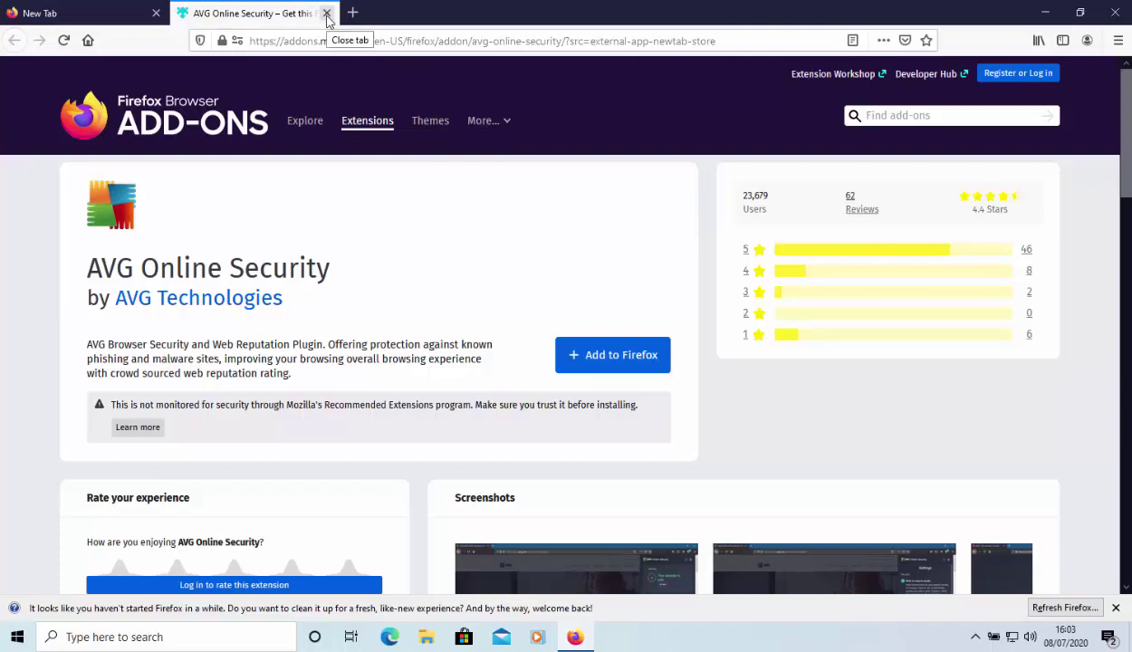
left_click(326, 13)
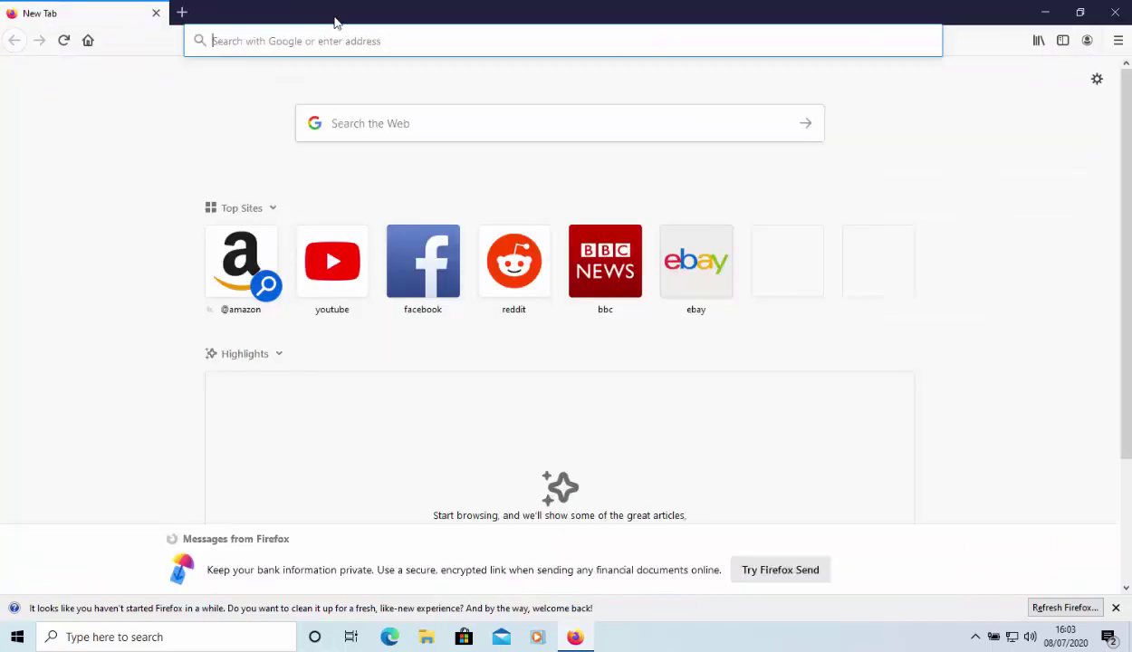
left_click(1116, 13)
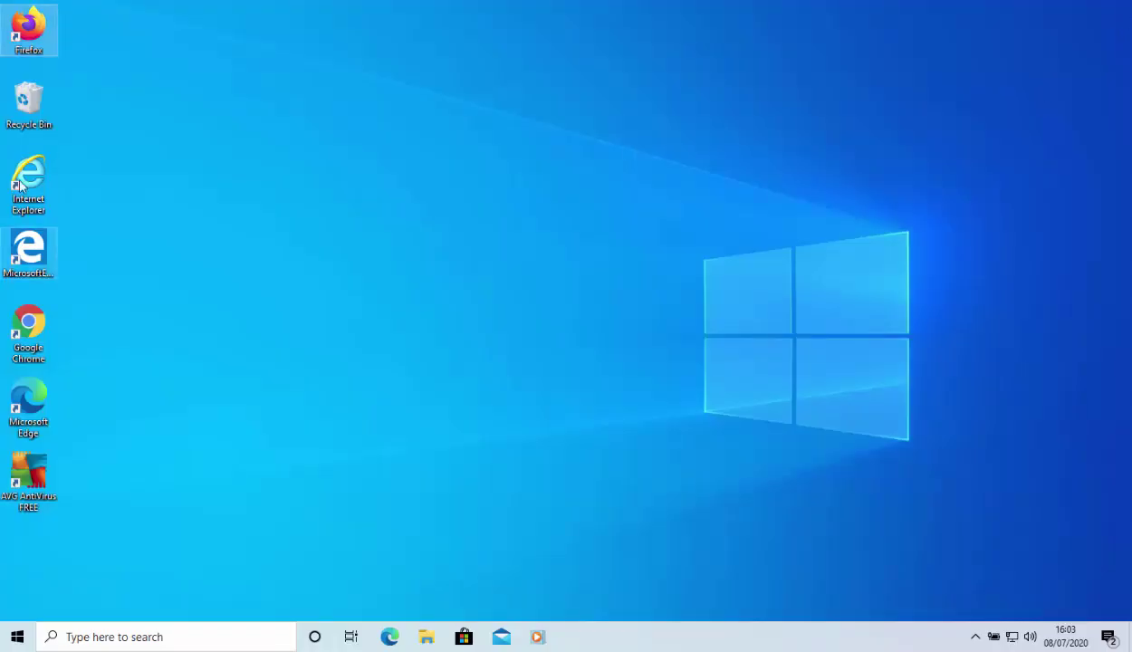
Open Microsoft Edge, close the AVG Online Security add-on page without getting it, and exit the browser
left_click_drag(41, 396, 76, 410)
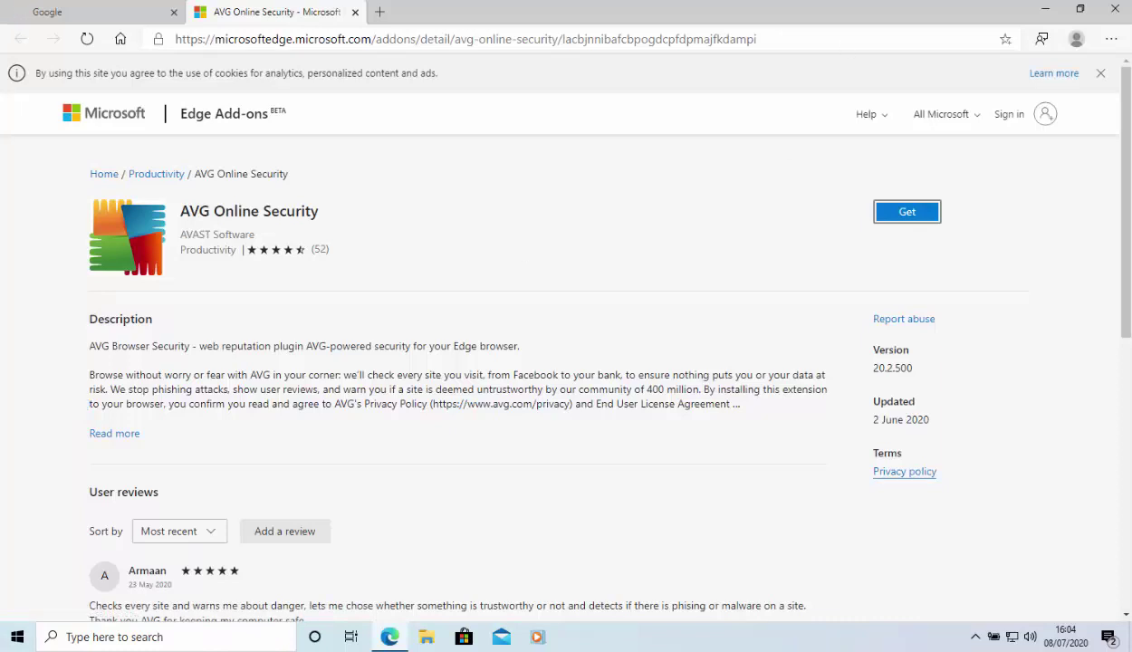
left_click(356, 13)
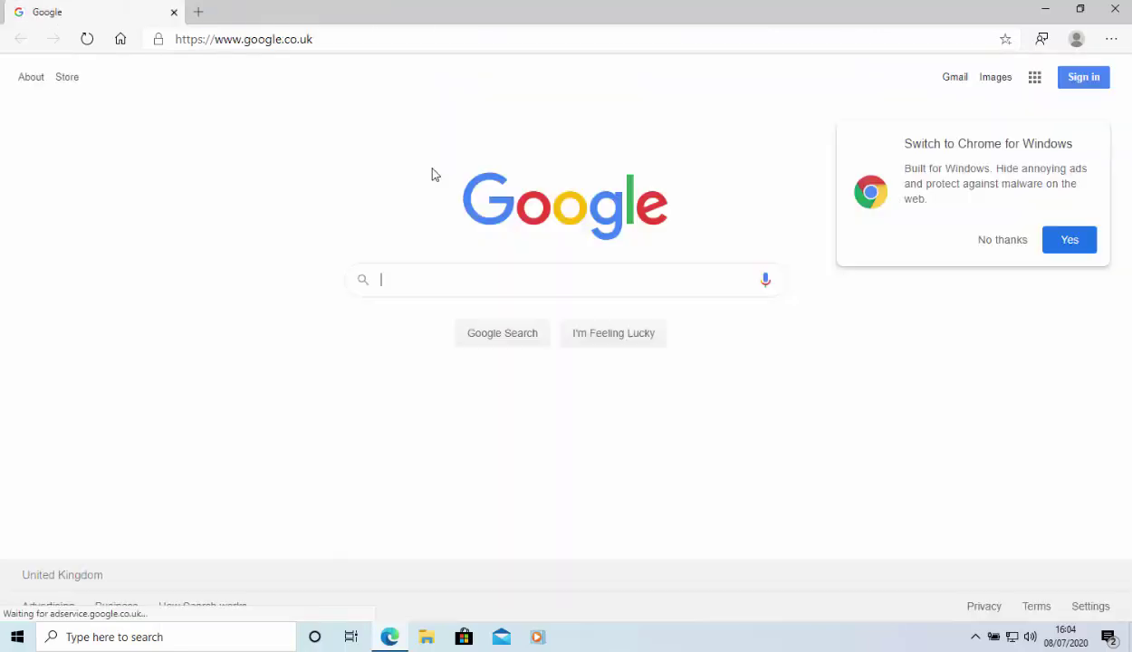
left_click(1116, 9)
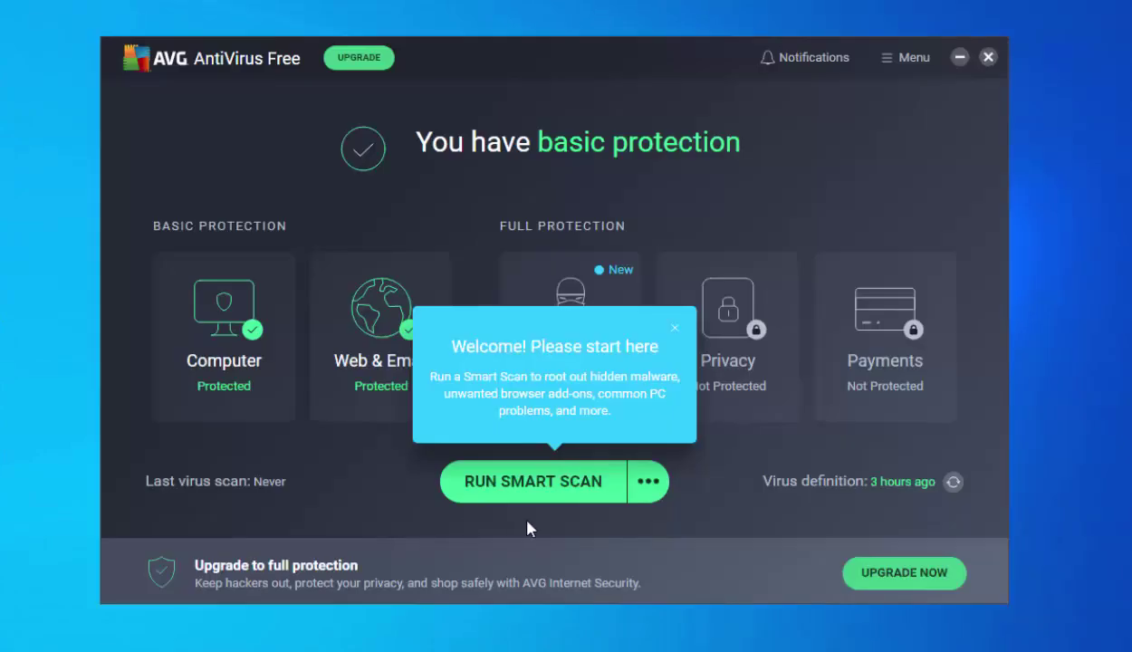
Run a Smart Scan in AVG AntiVirus Free, continuing through the browser threats, malware and advanced issues stages
left_click(559, 483)
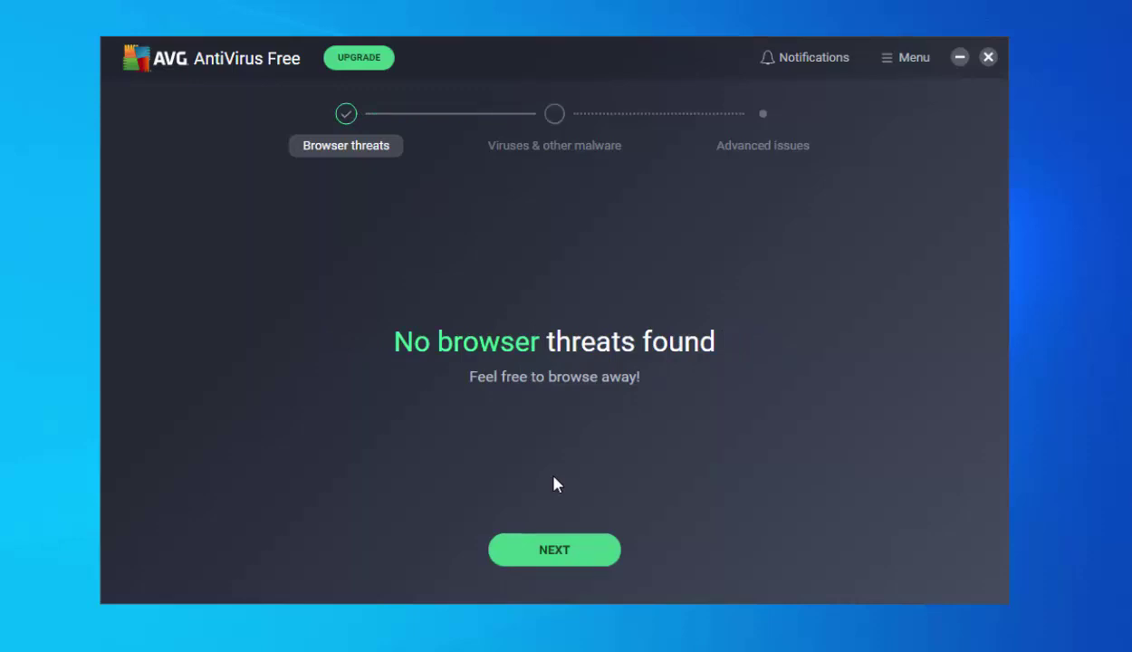
left_click(554, 553)
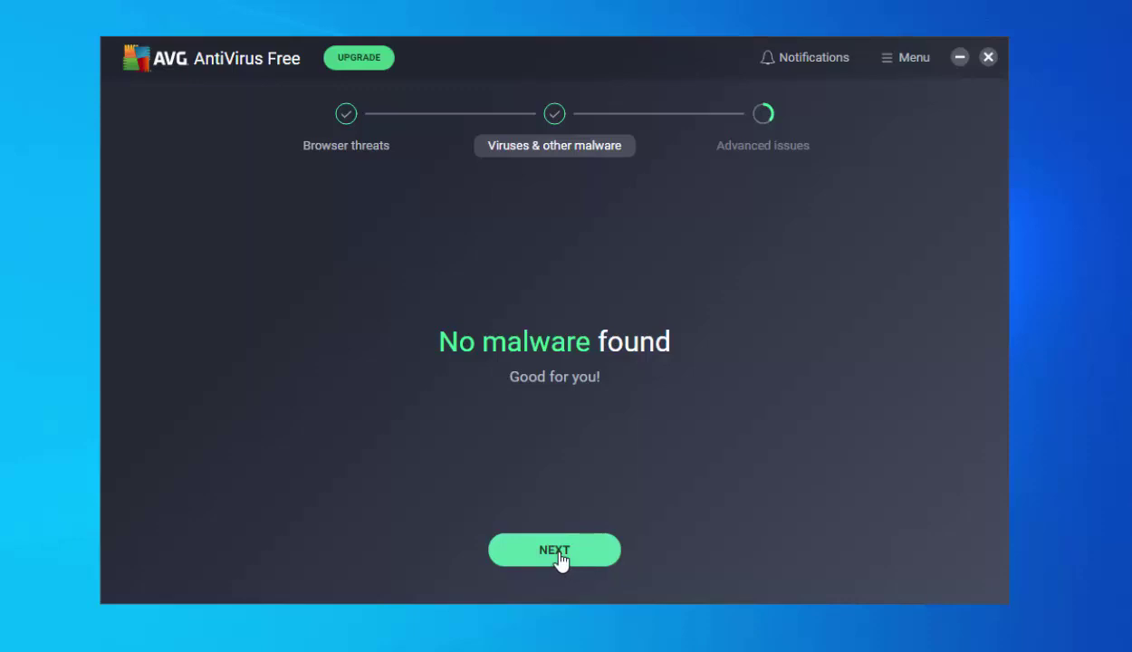
left_click(559, 554)
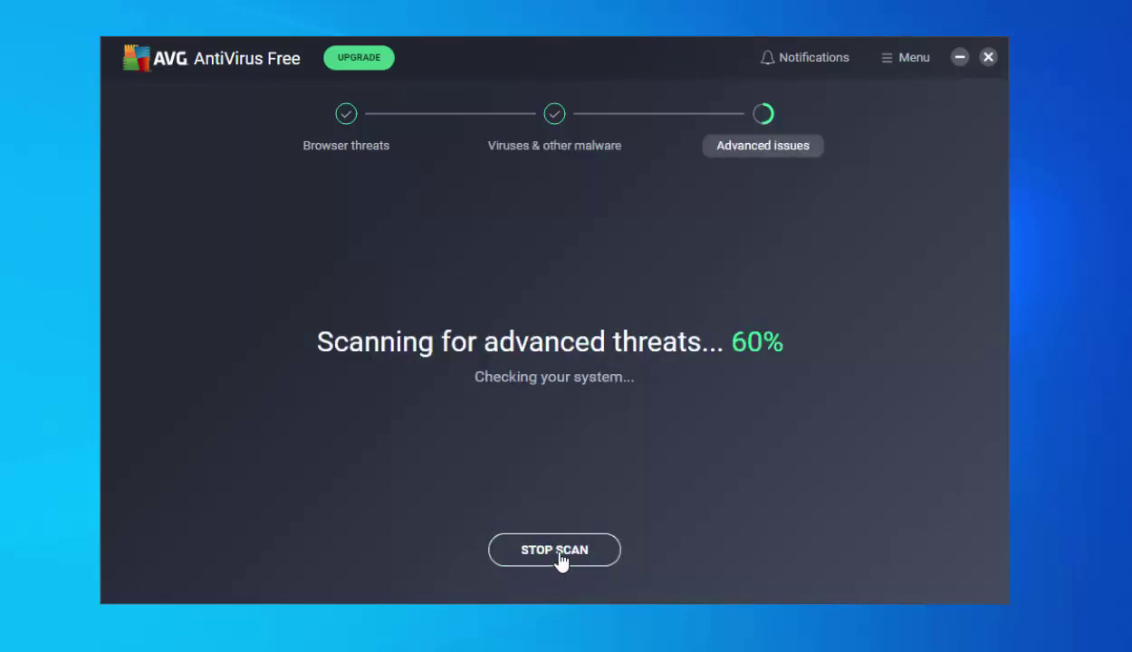
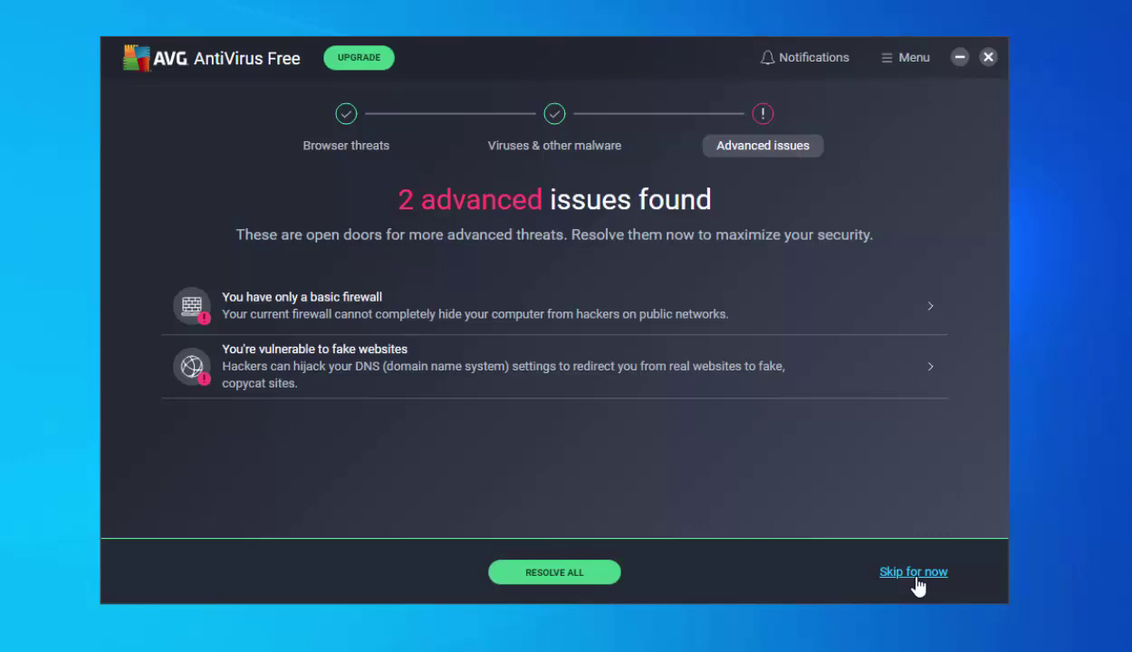
View the AVG Internet Security subscription offer for resolving all advanced issues and close it without buying
left_click(559, 574)
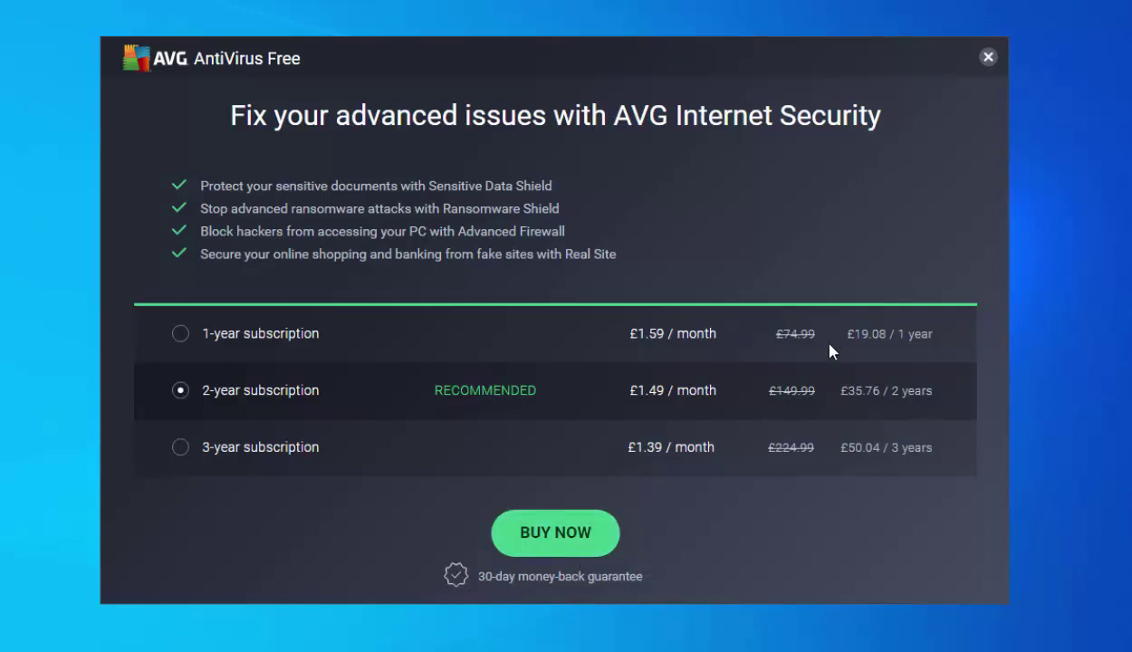
left_click(990, 58)
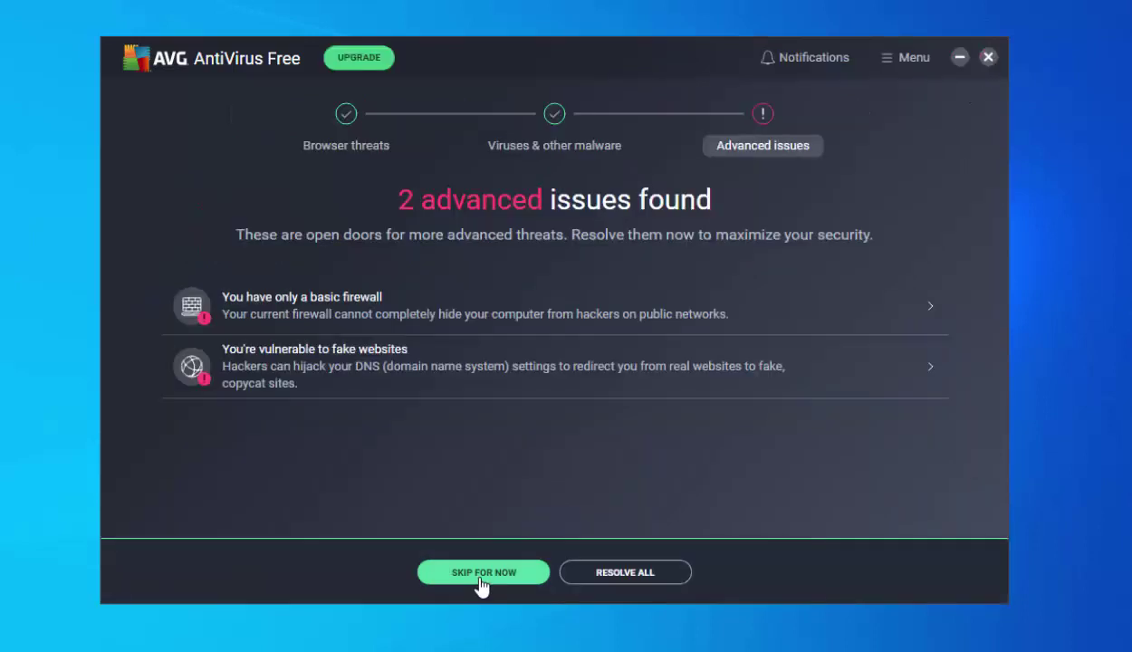
Skip the advanced issues, declining the free 2-month trial, and finish the scan with the monthly Smart Scan schedule kept on
left_click(480, 580)
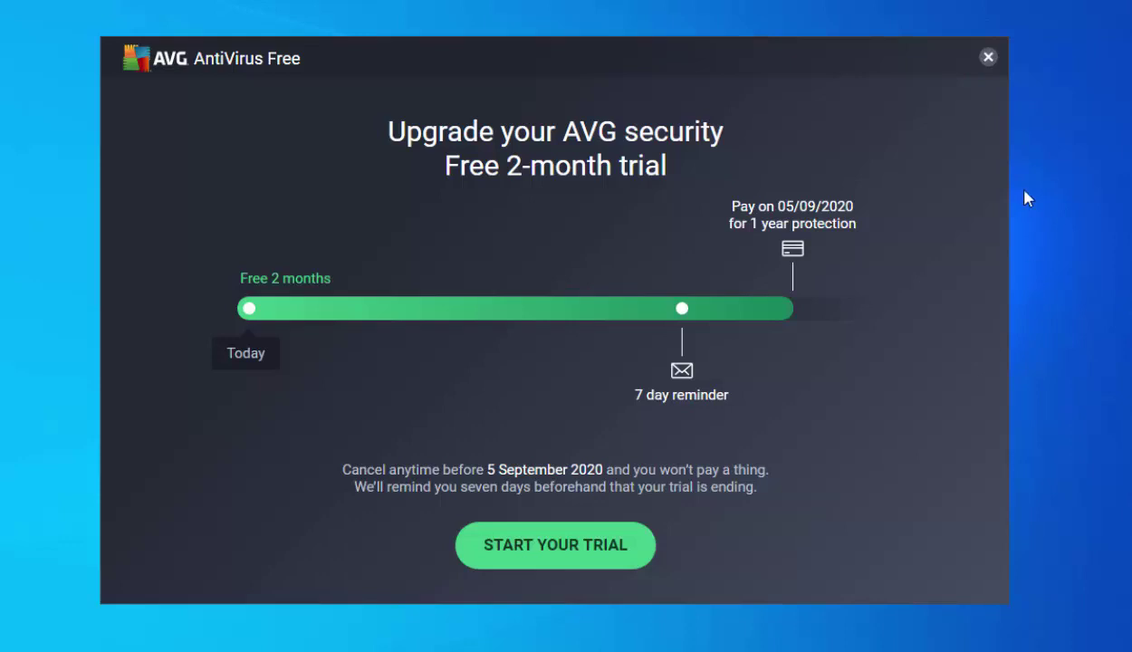
left_click(987, 58)
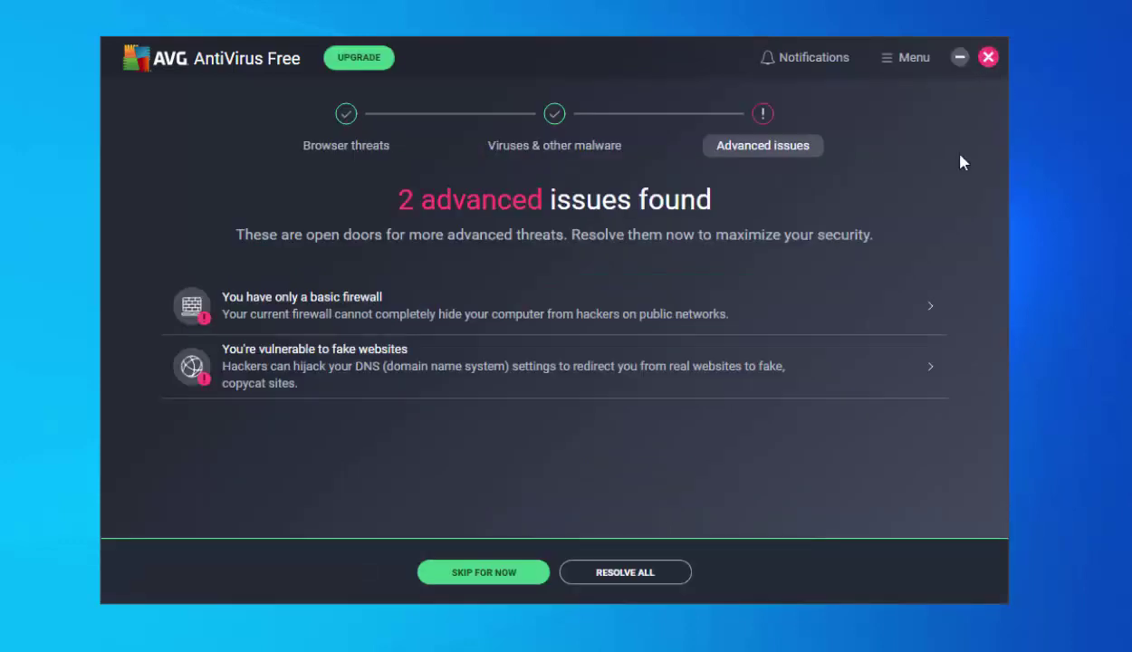
left_click(512, 577)
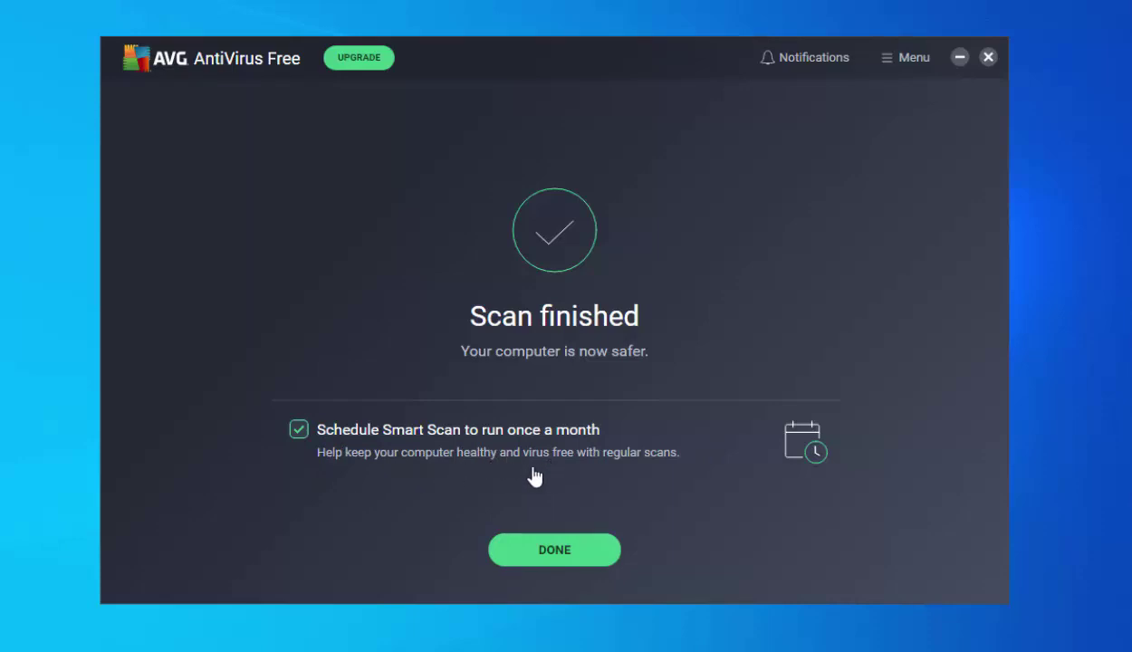
left_click(560, 550)
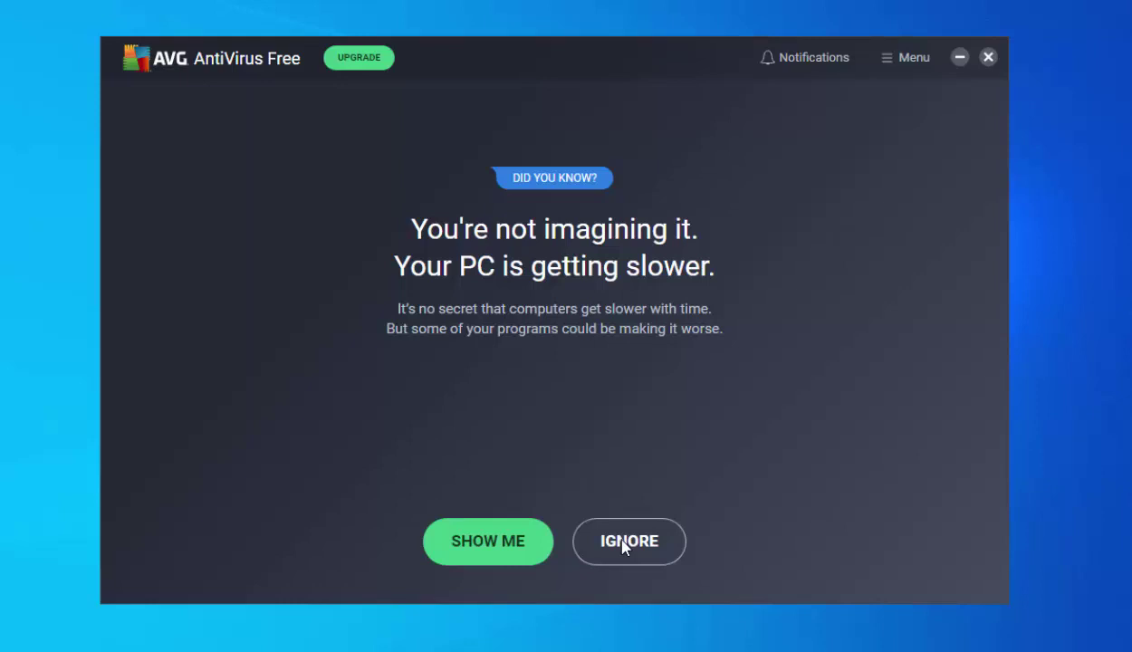
View the AVG TuneUp slowdown offer and the basic firewall upgrade offer, closing both without purchasing
left_click(493, 548)
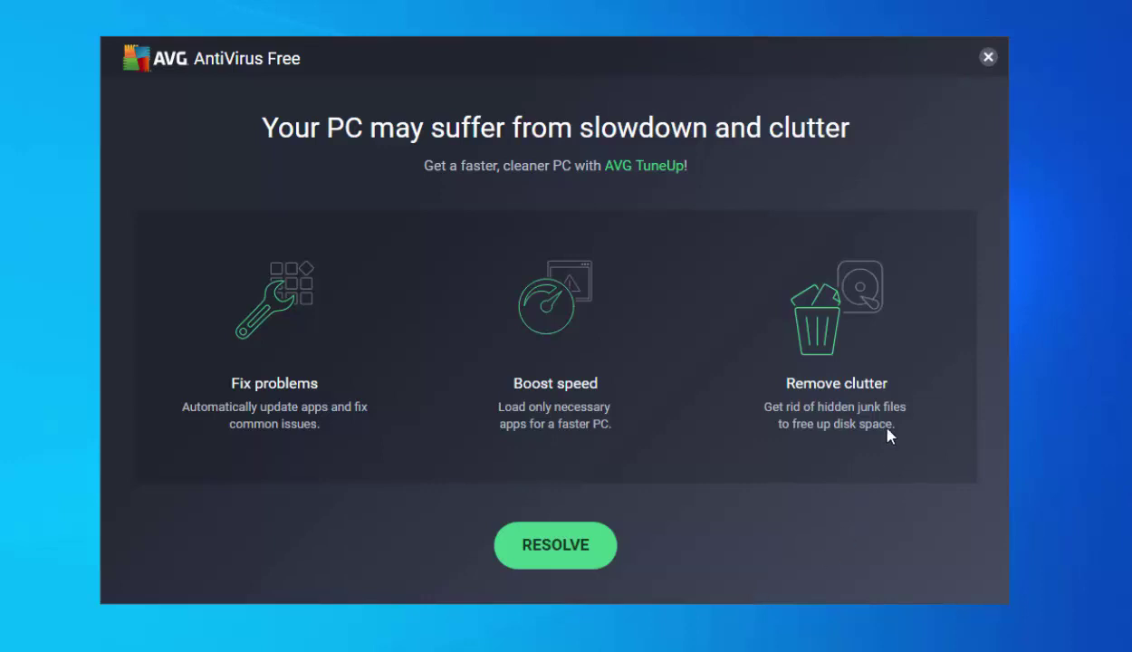
left_click(987, 58)
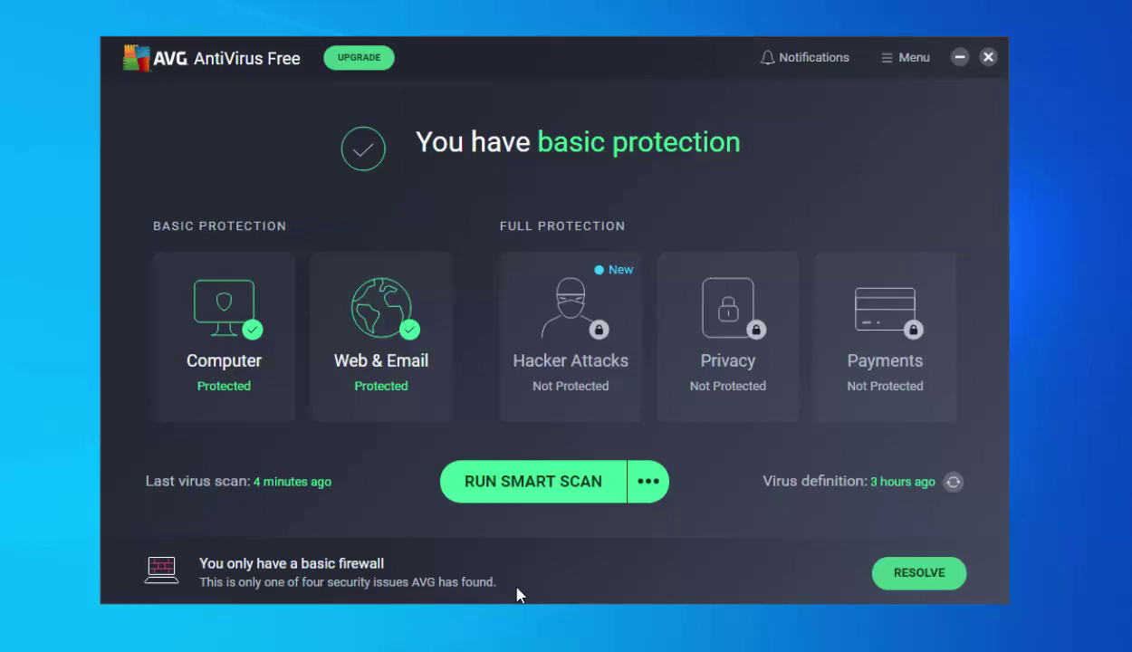
left_click(928, 574)
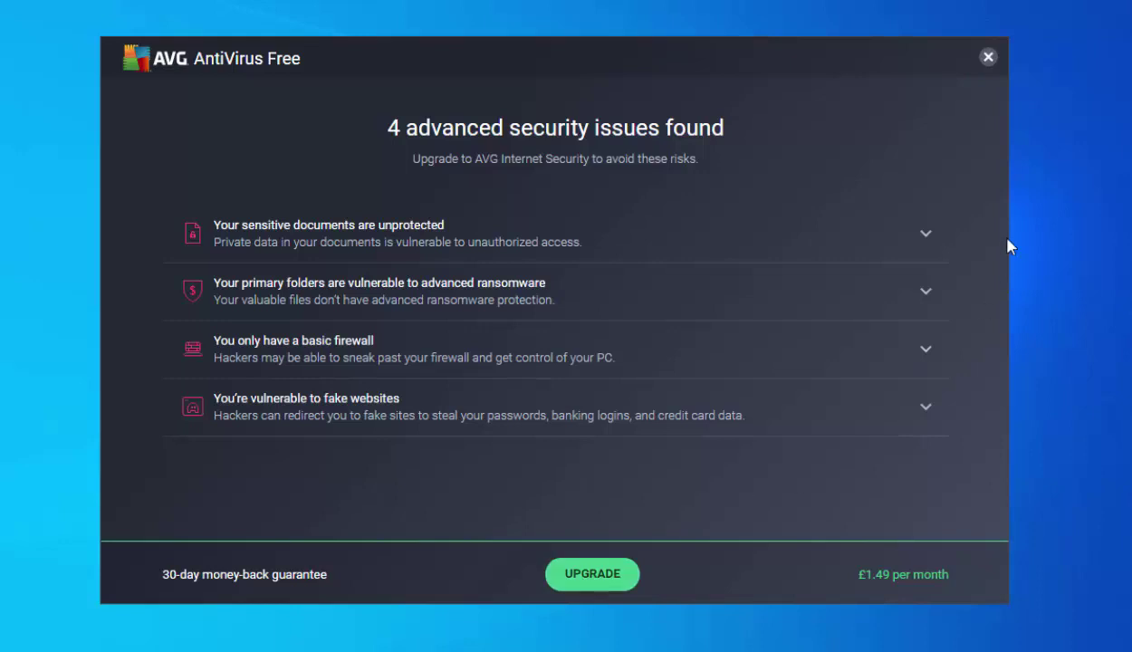
left_click(989, 57)
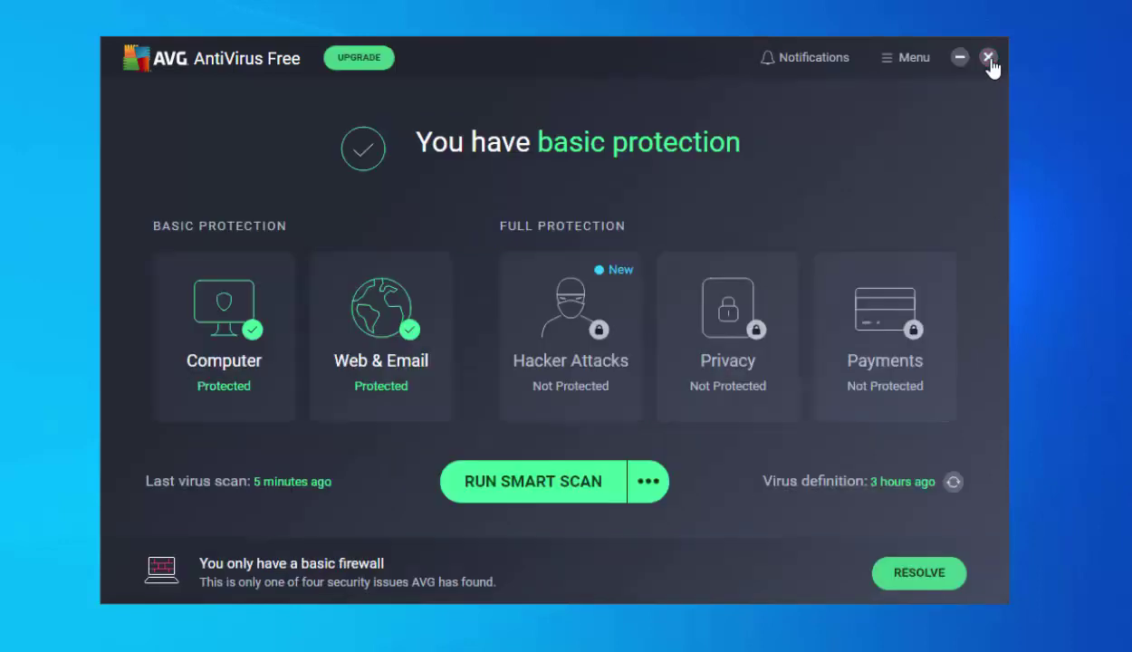